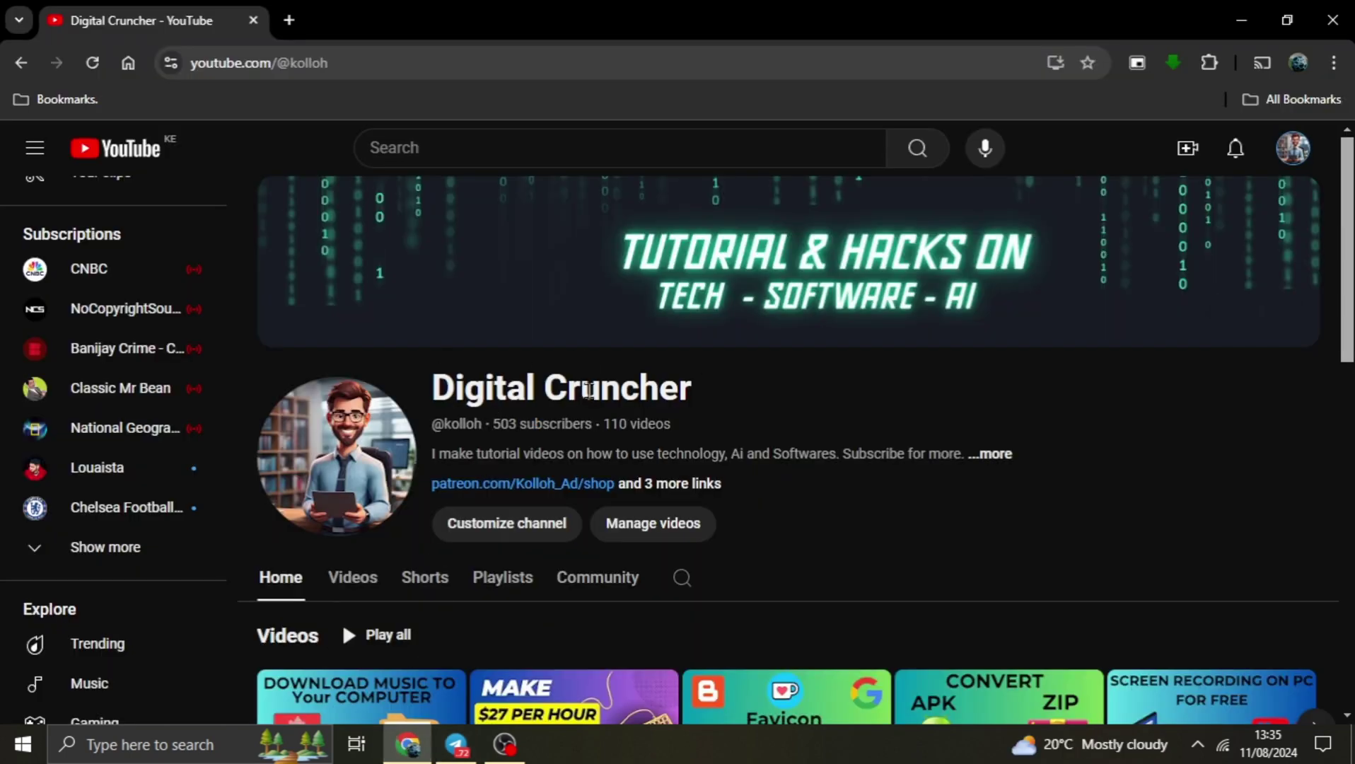
- Open the Digital Cruncher Videos tab, scroll through all uploads, then return to the top
scroll(678, 304, "down", 3)
left_click(350, 395)
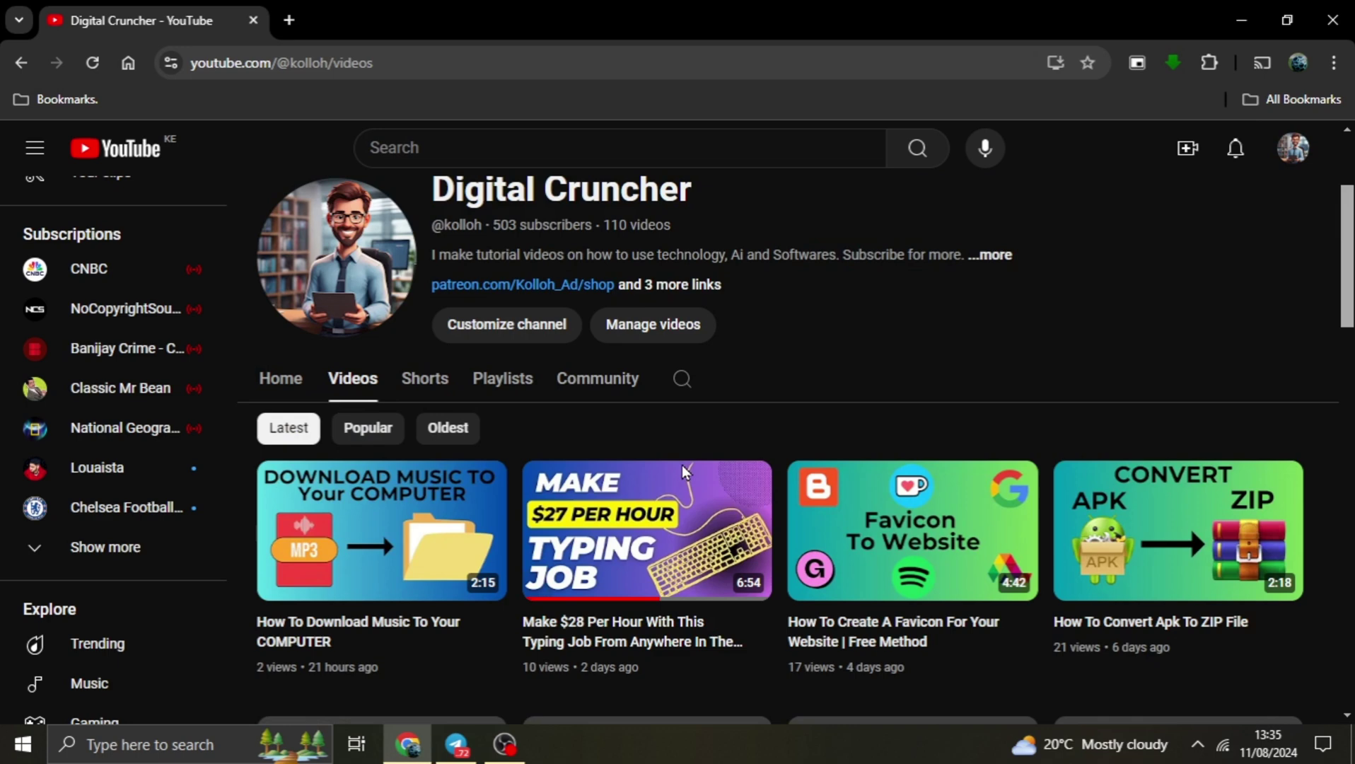
scroll(684, 471, "down", 5)
scroll(681, 472, "down", 4)
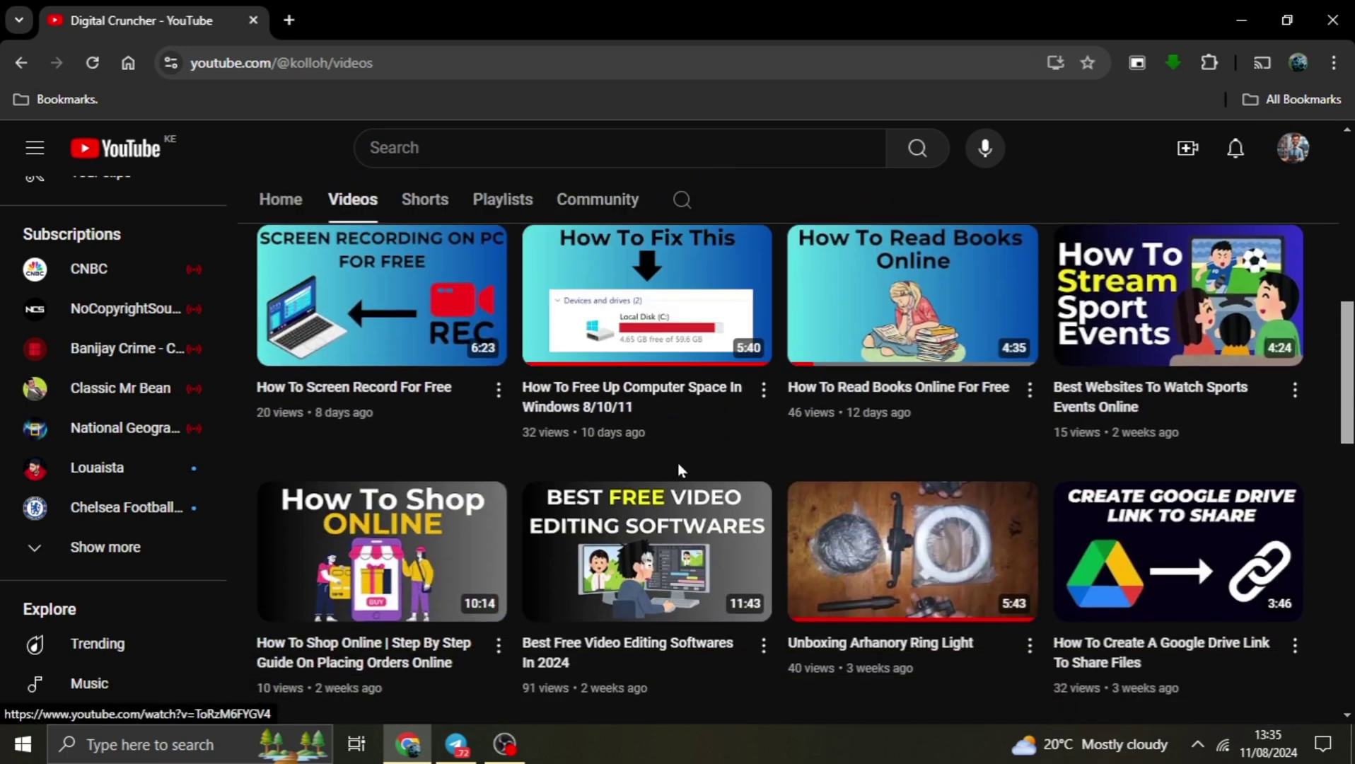
scroll(679, 470, "down", 1)
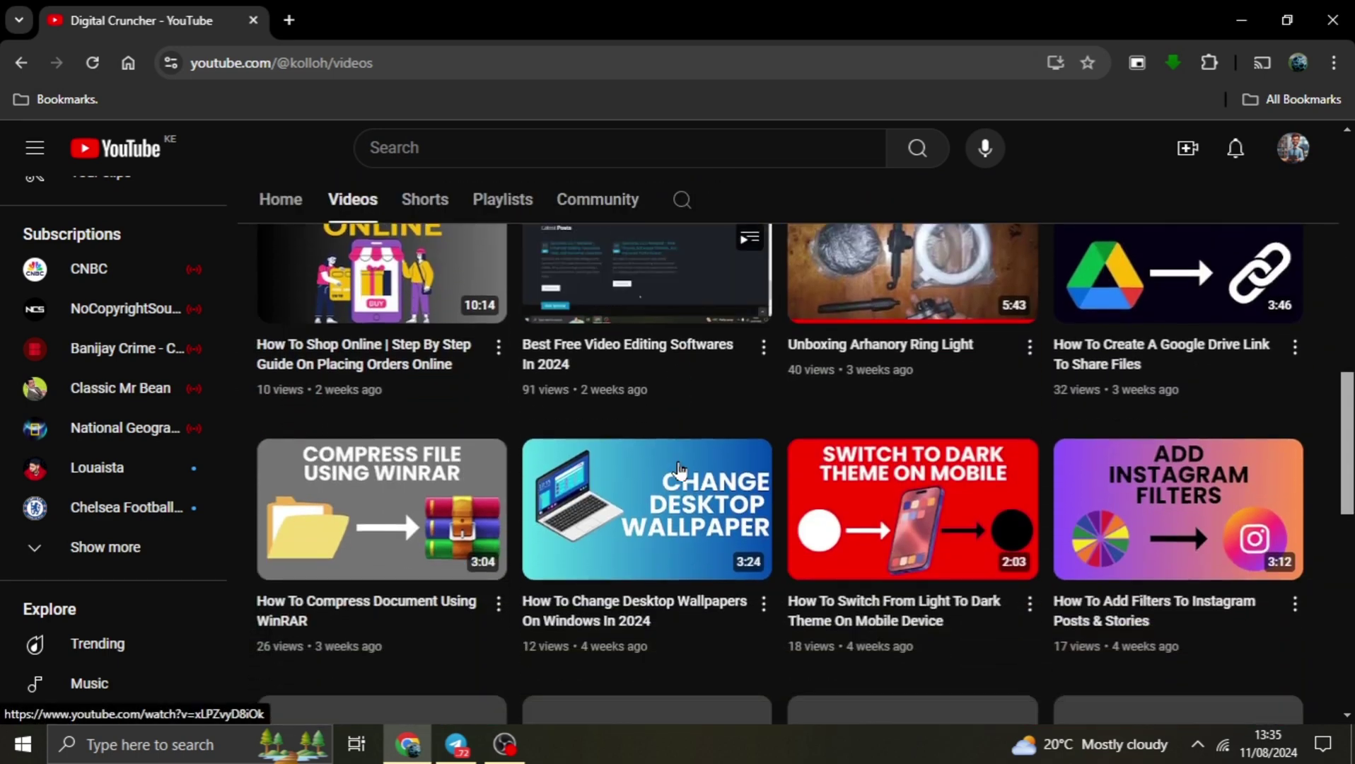
scroll(677, 470, "down", 3)
scroll(677, 471, "down", 5)
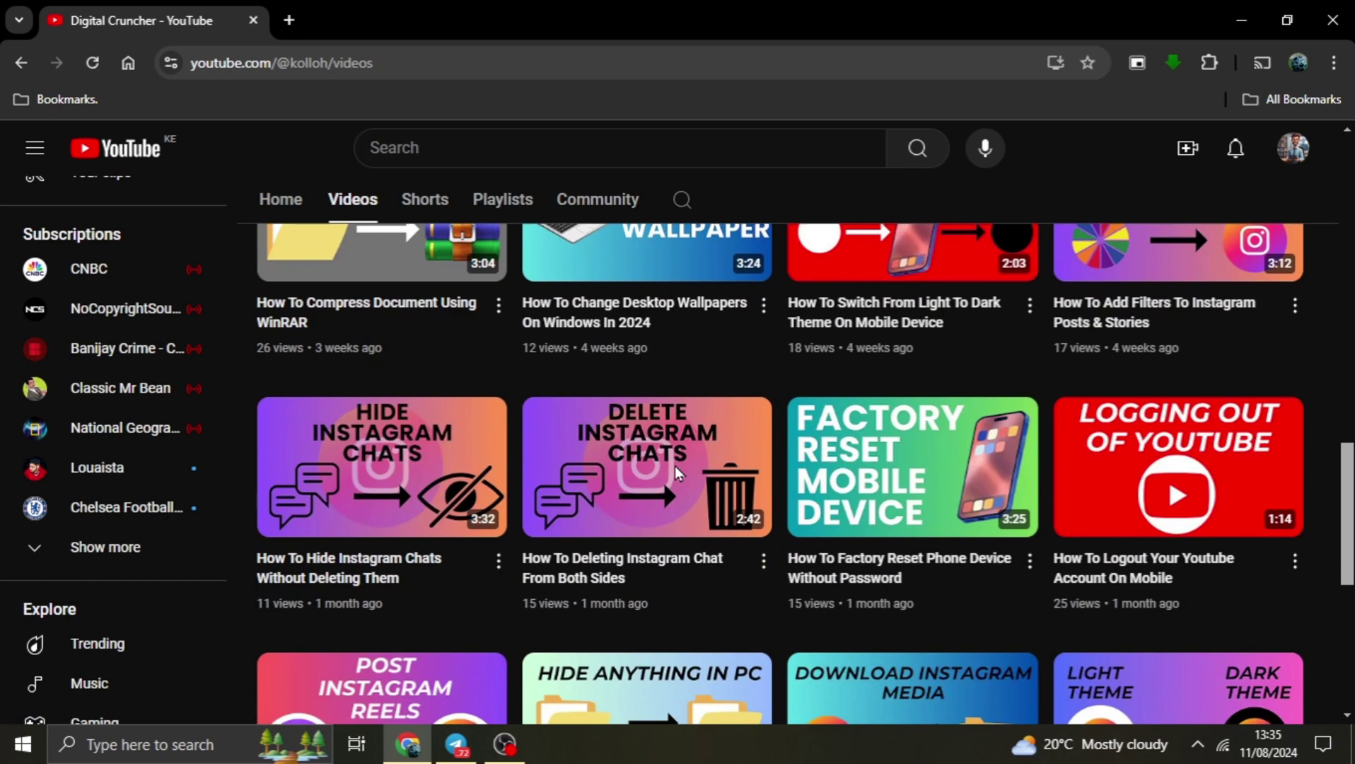
scroll(676, 481, "down", 3)
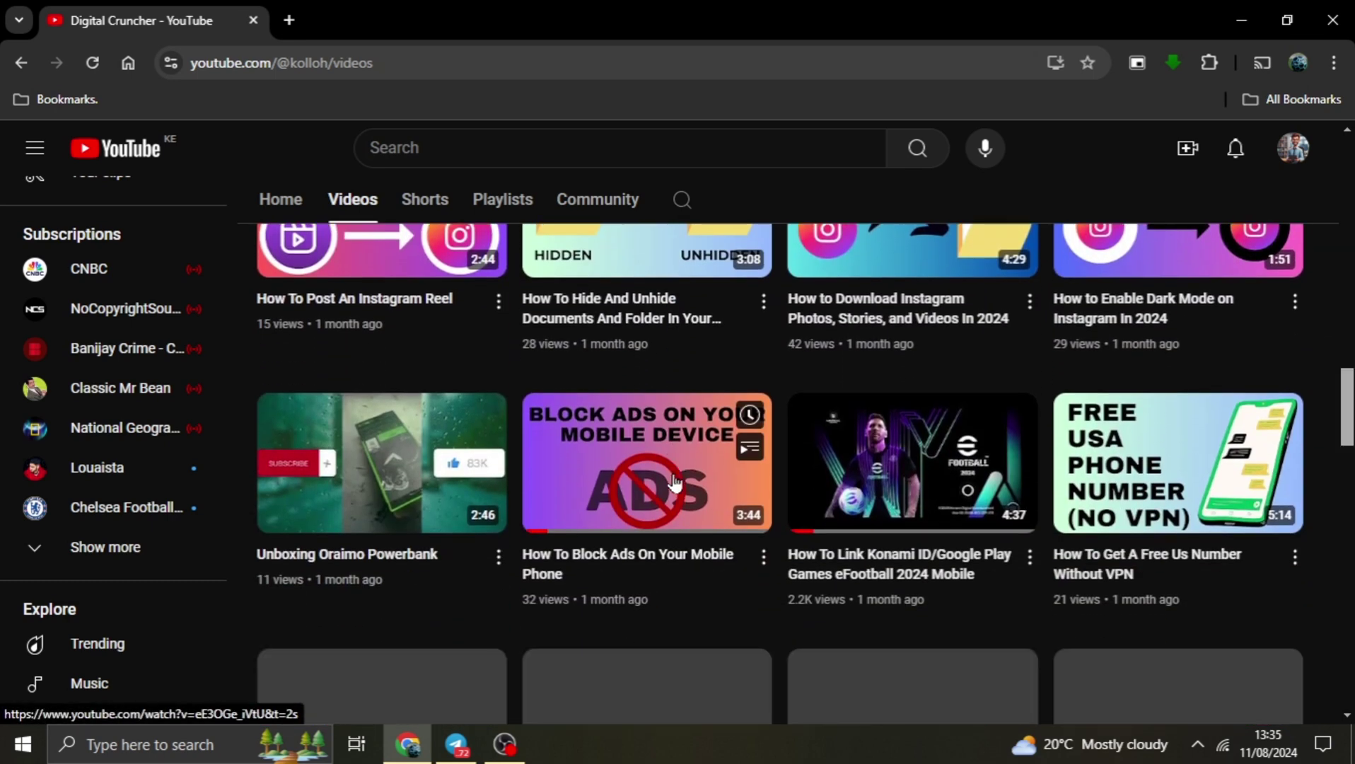
scroll(675, 481, "down", 4)
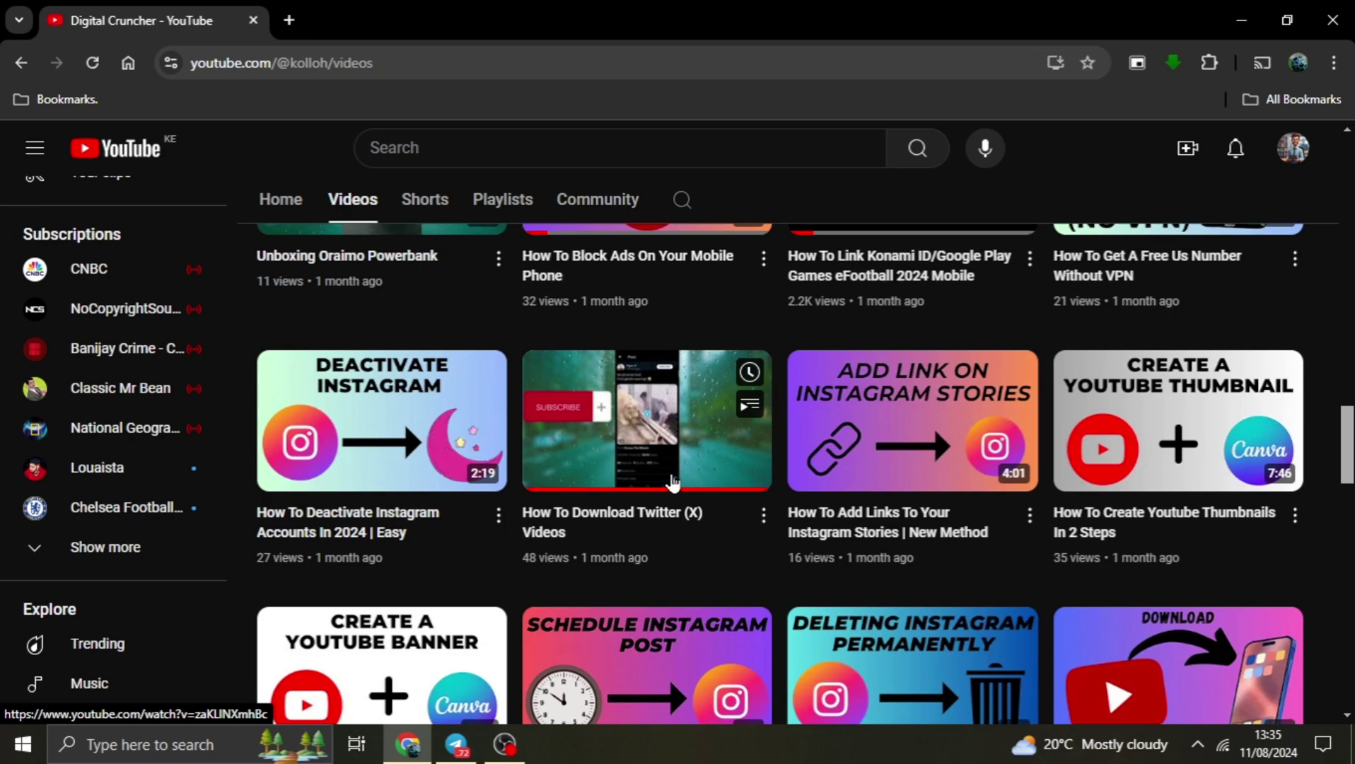
scroll(672, 483, "down", 4)
scroll(672, 483, "down", 5)
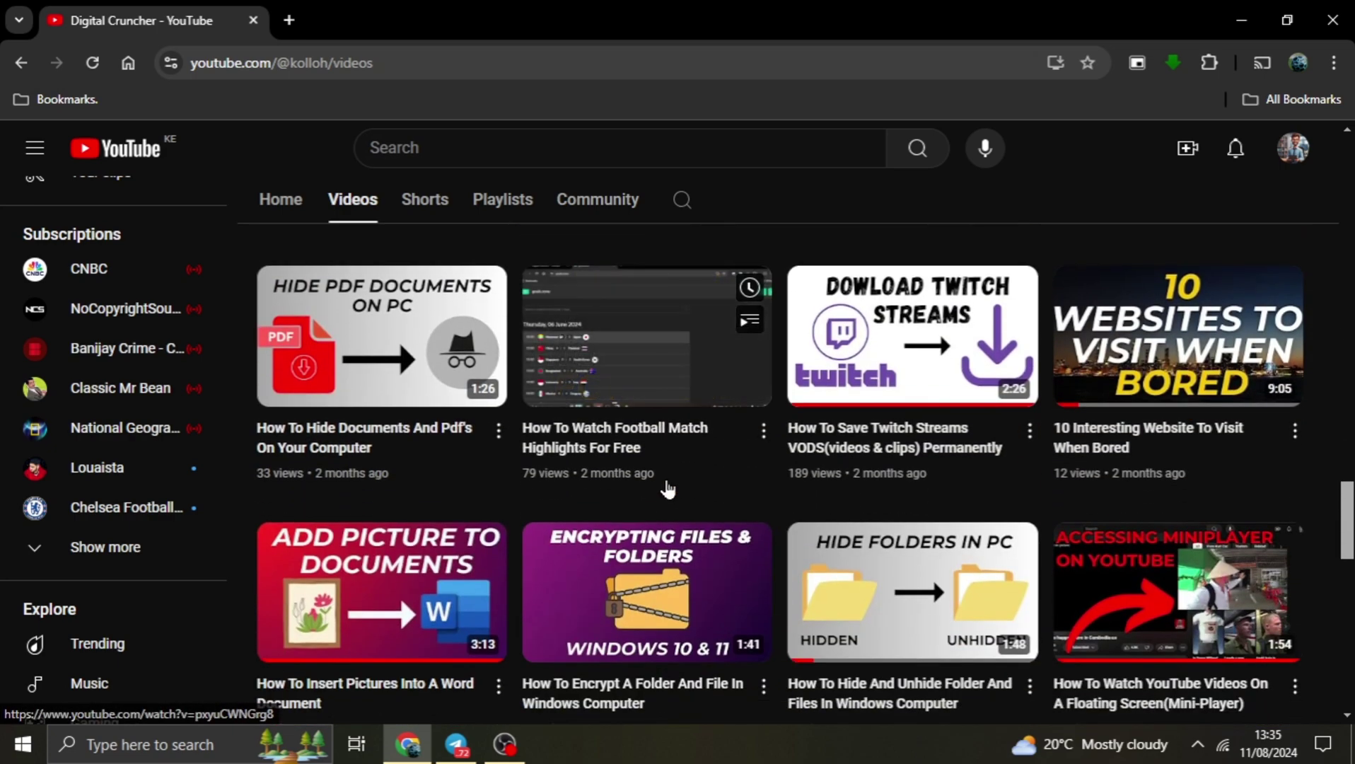
scroll(668, 488, "down", 3)
scroll(668, 488, "down", 3)
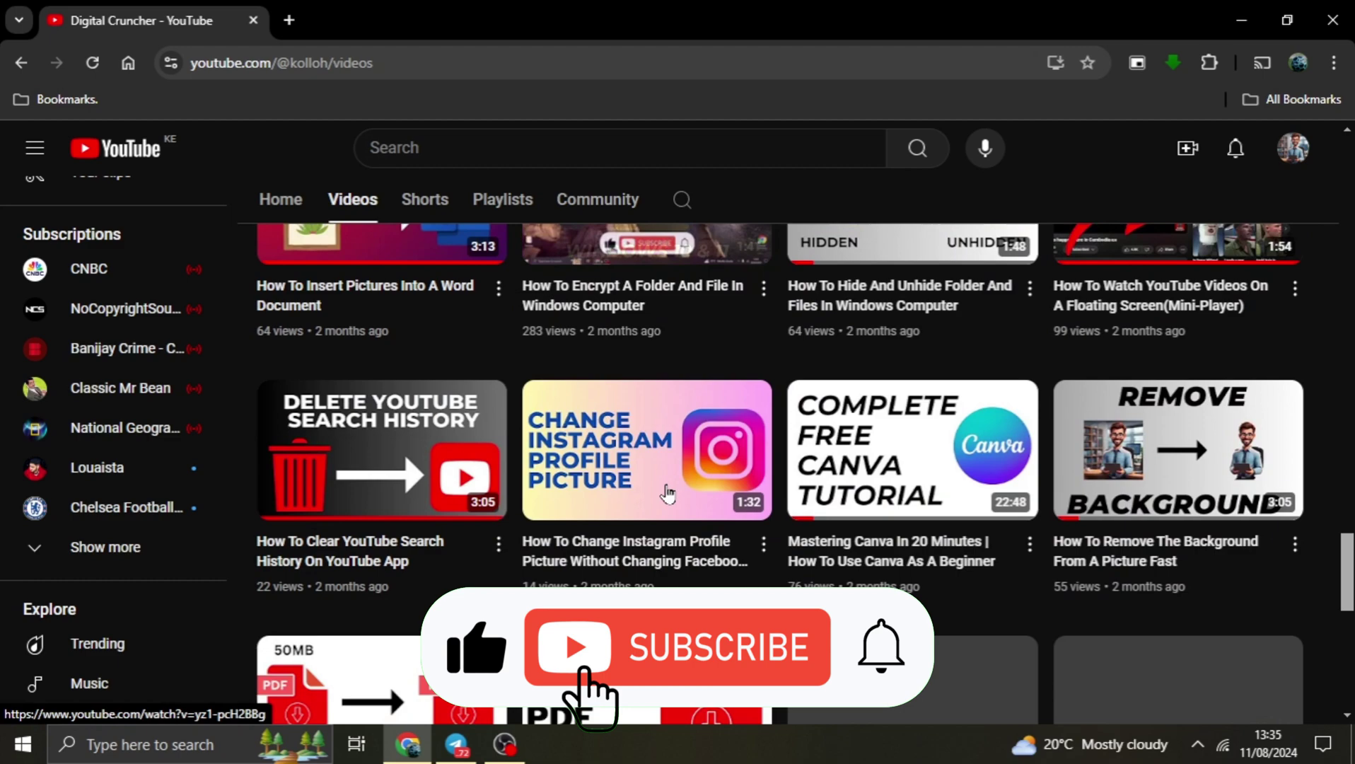
scroll(668, 491, "down", 4)
scroll(668, 490, "down", 7)
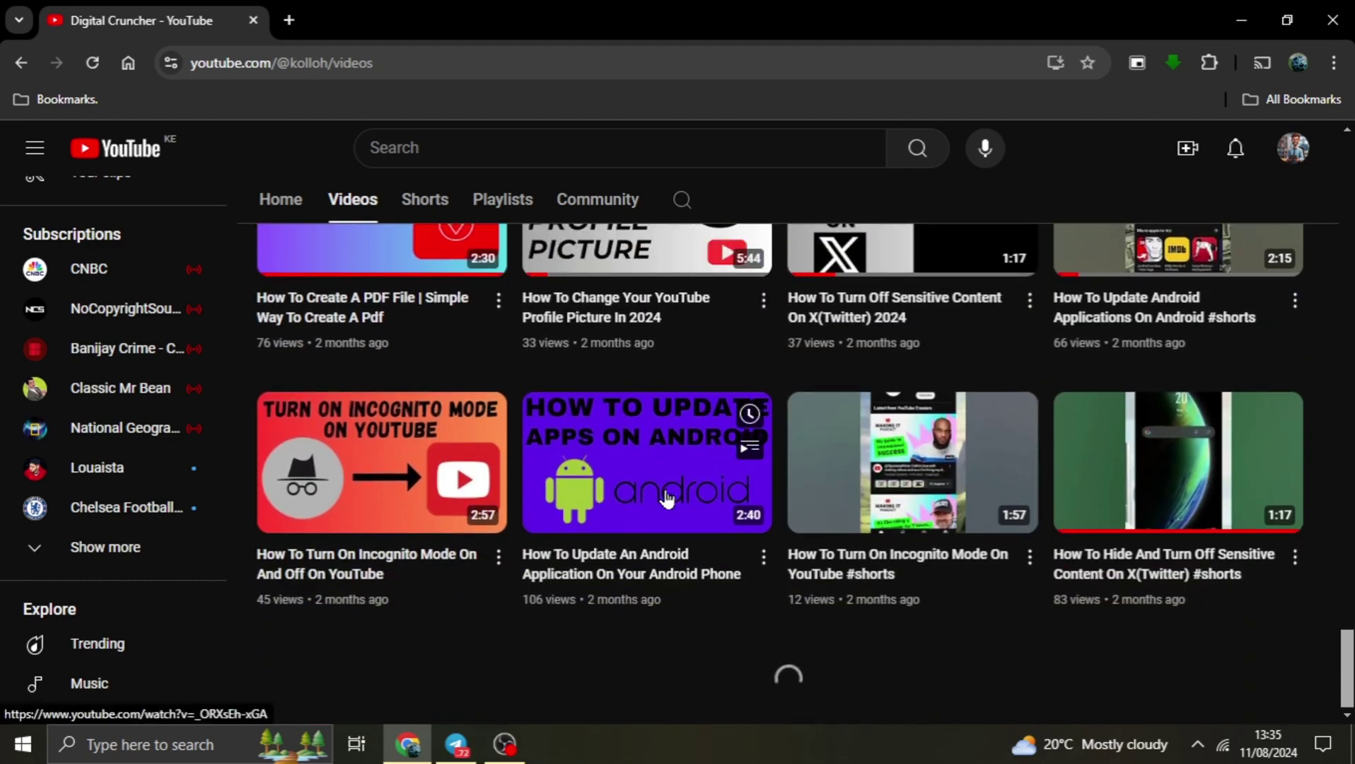
scroll(668, 497, "down", 3)
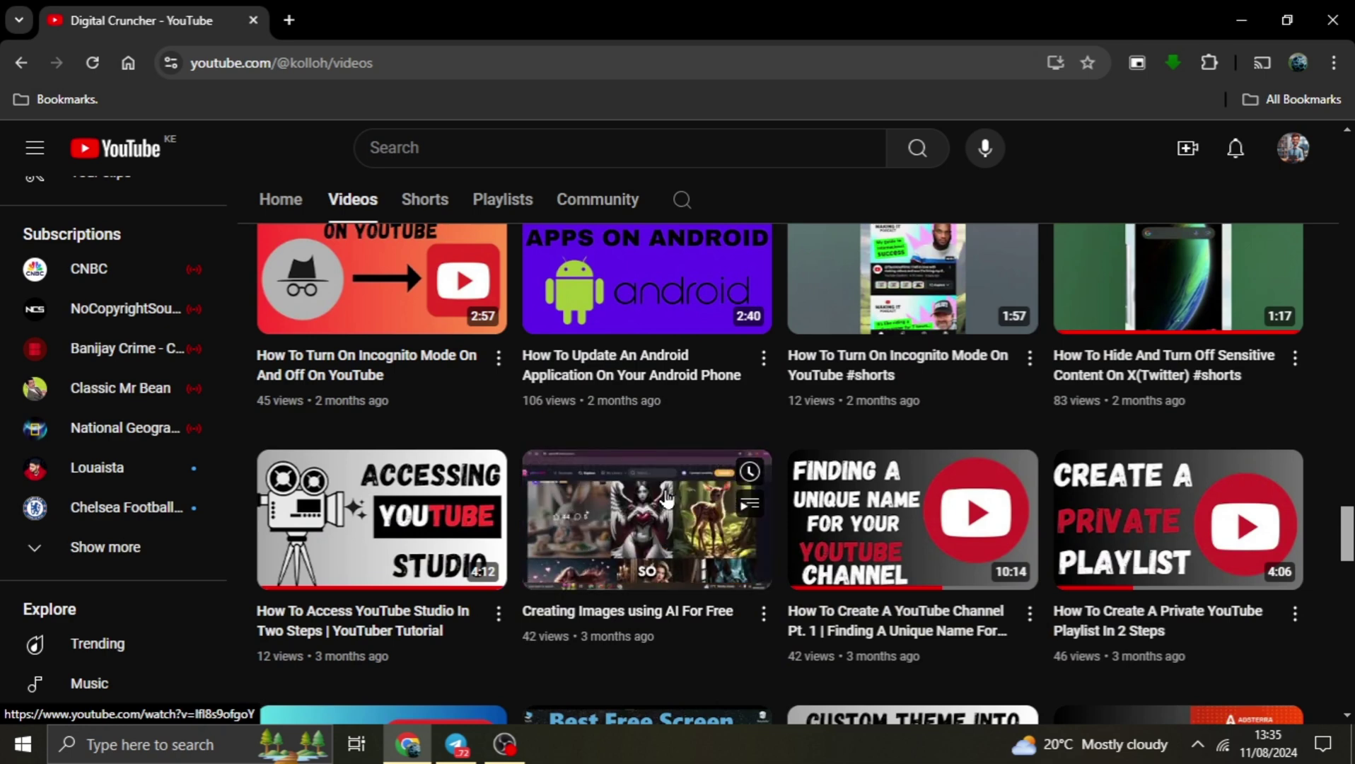
scroll(668, 500, "down", 6)
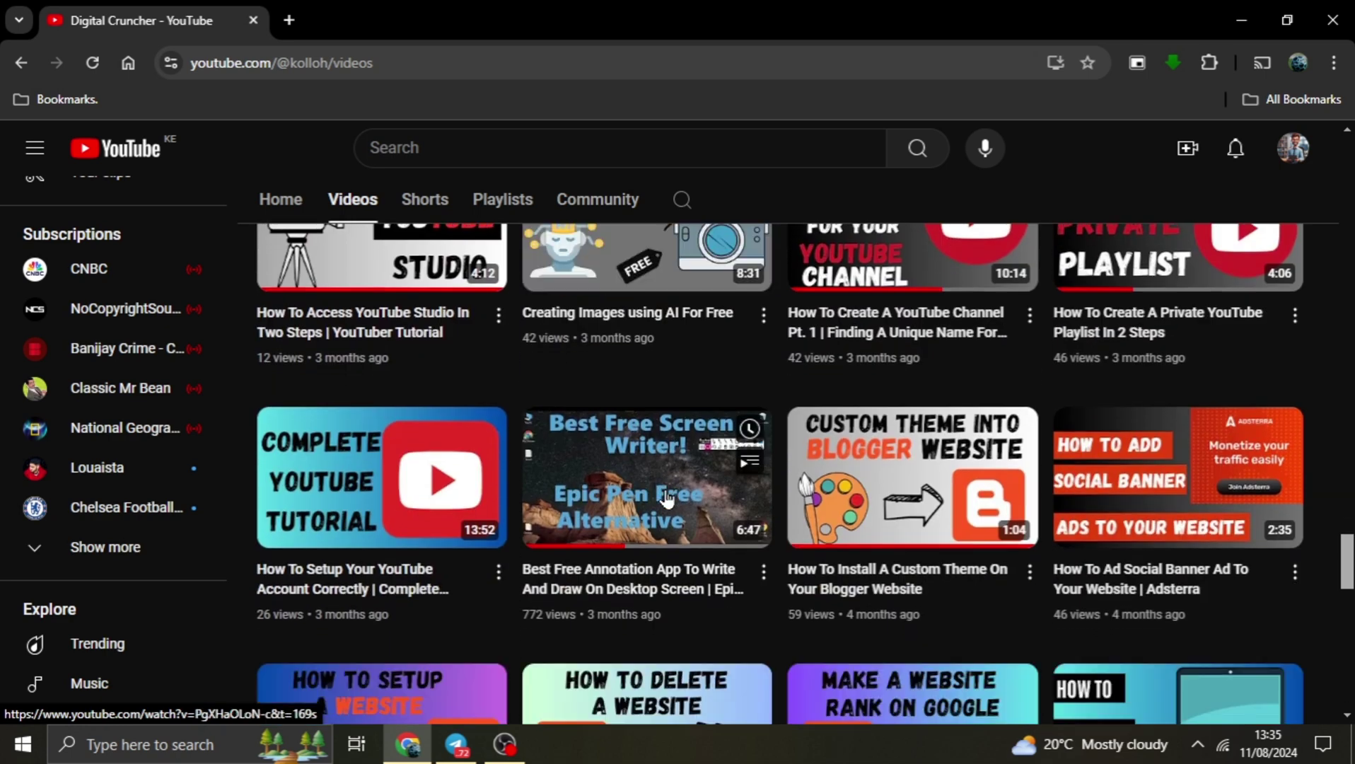
scroll(668, 498, "down", 2)
scroll(670, 502, "down", 2)
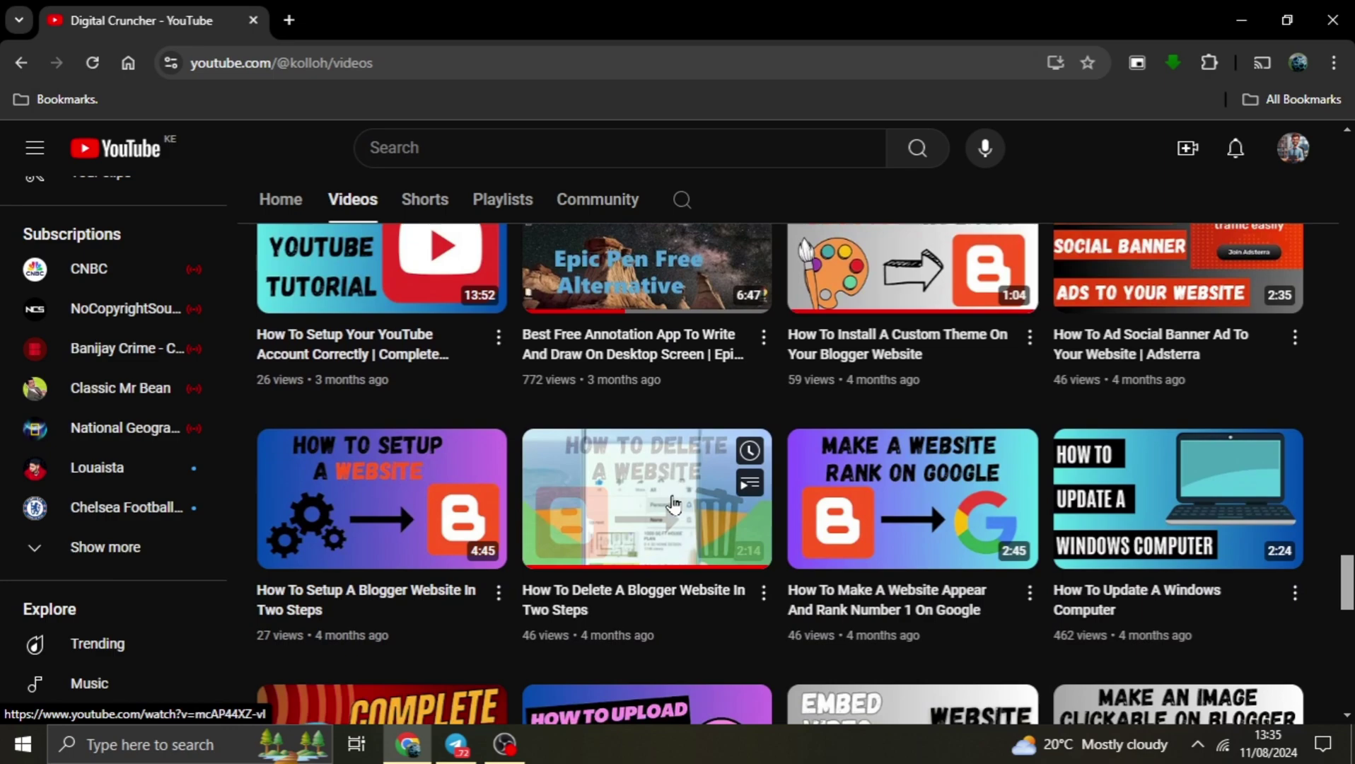
scroll(673, 504, "down", 5)
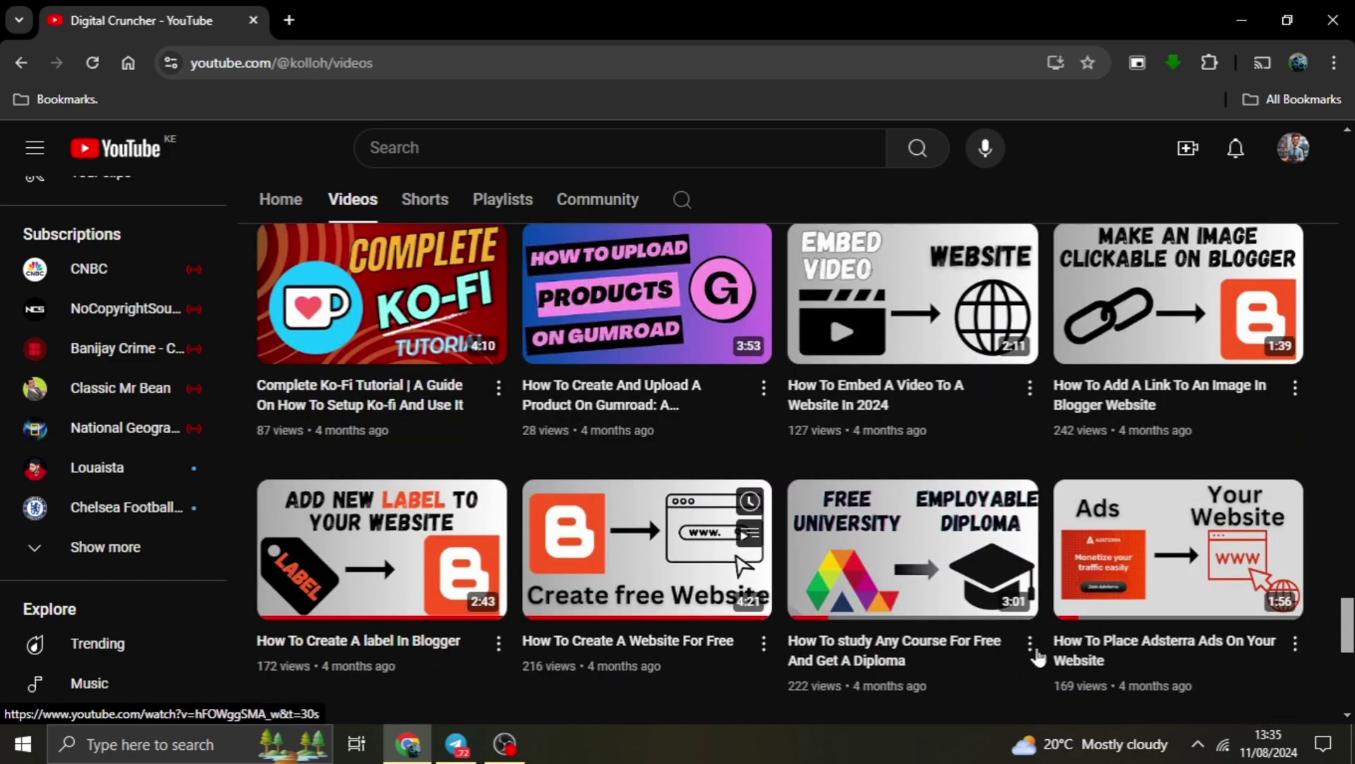
scroll(673, 504, "up", 20)
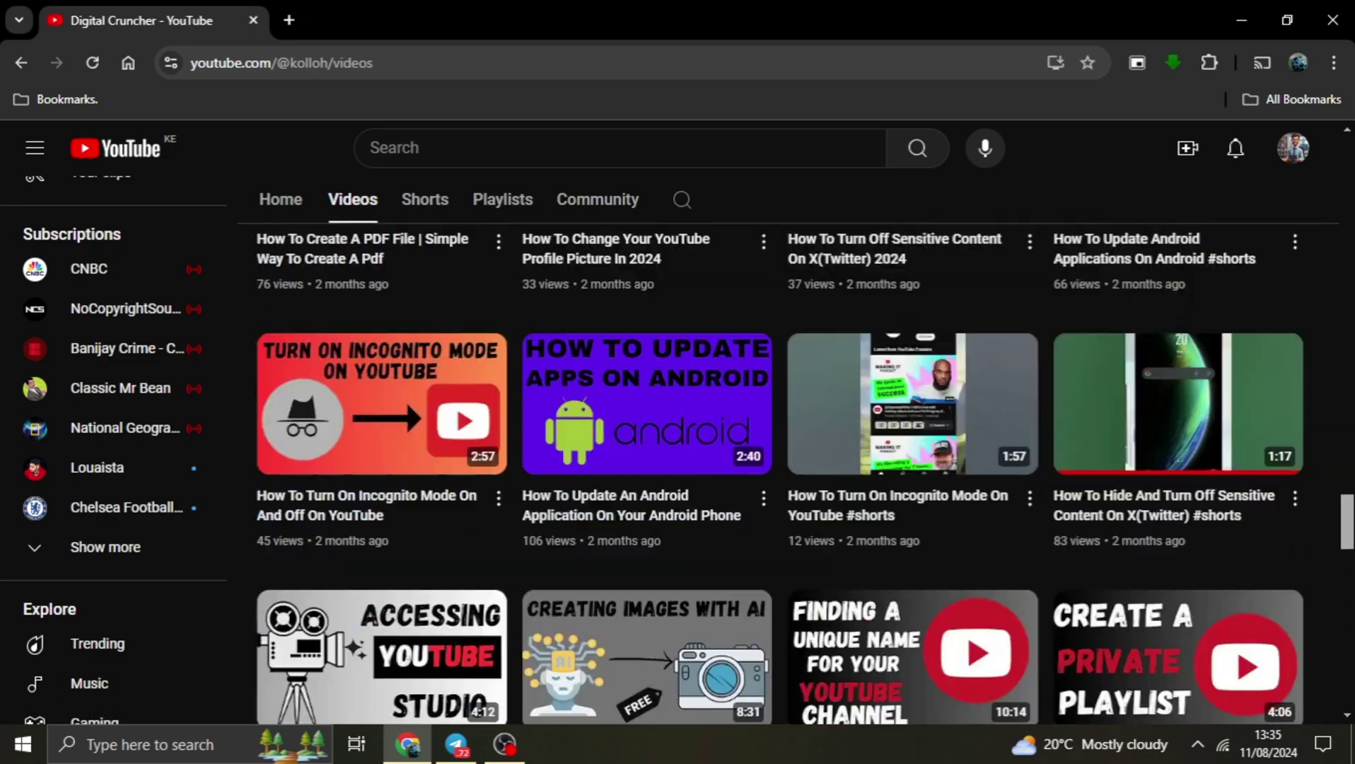
scroll(398, 498, "down", 10)
scroll(399, 498, "up", 20)
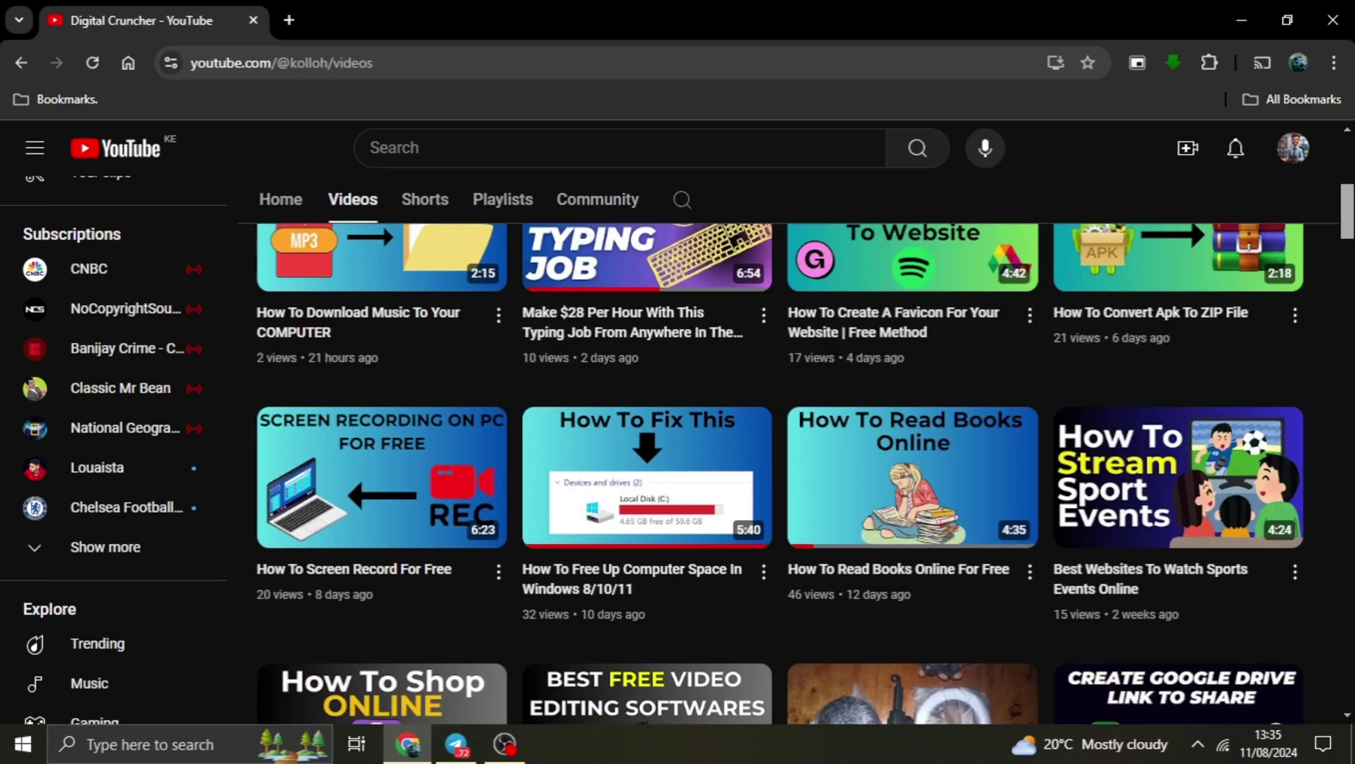
scroll(778, 354, "up", 2)
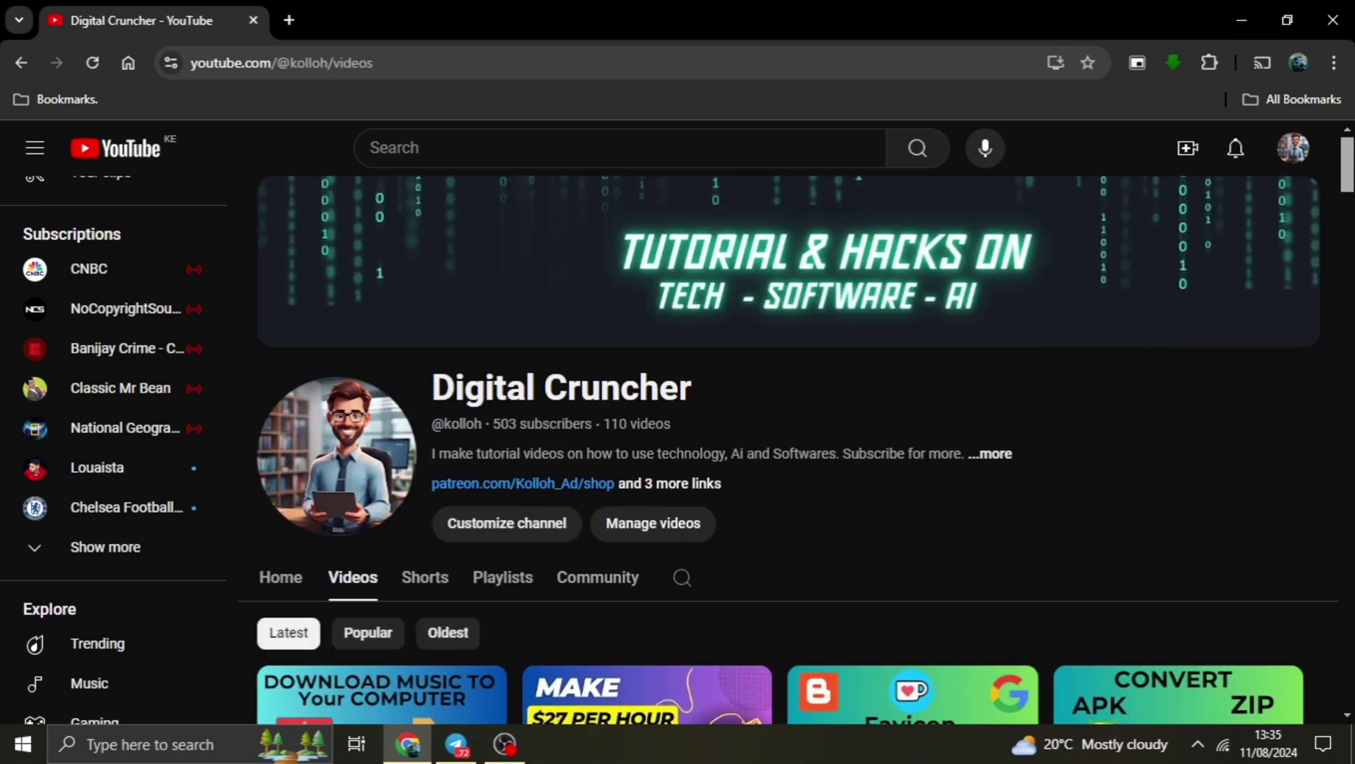
- Go to the Home feed and open the account menu listing YouTube Studio
scroll(1347, 186, "down", 2)
scroll(1346, 186, "up", 2)
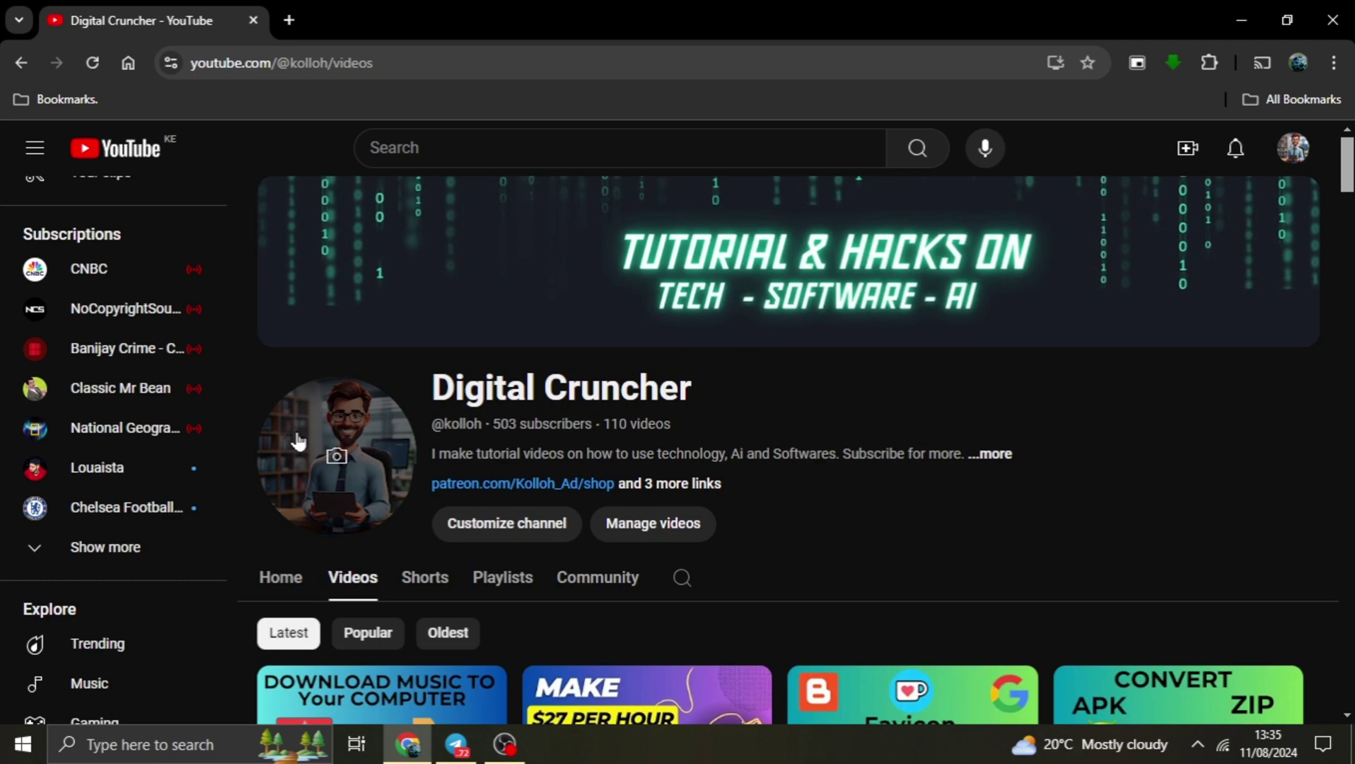
scroll(145, 261, "up", 7)
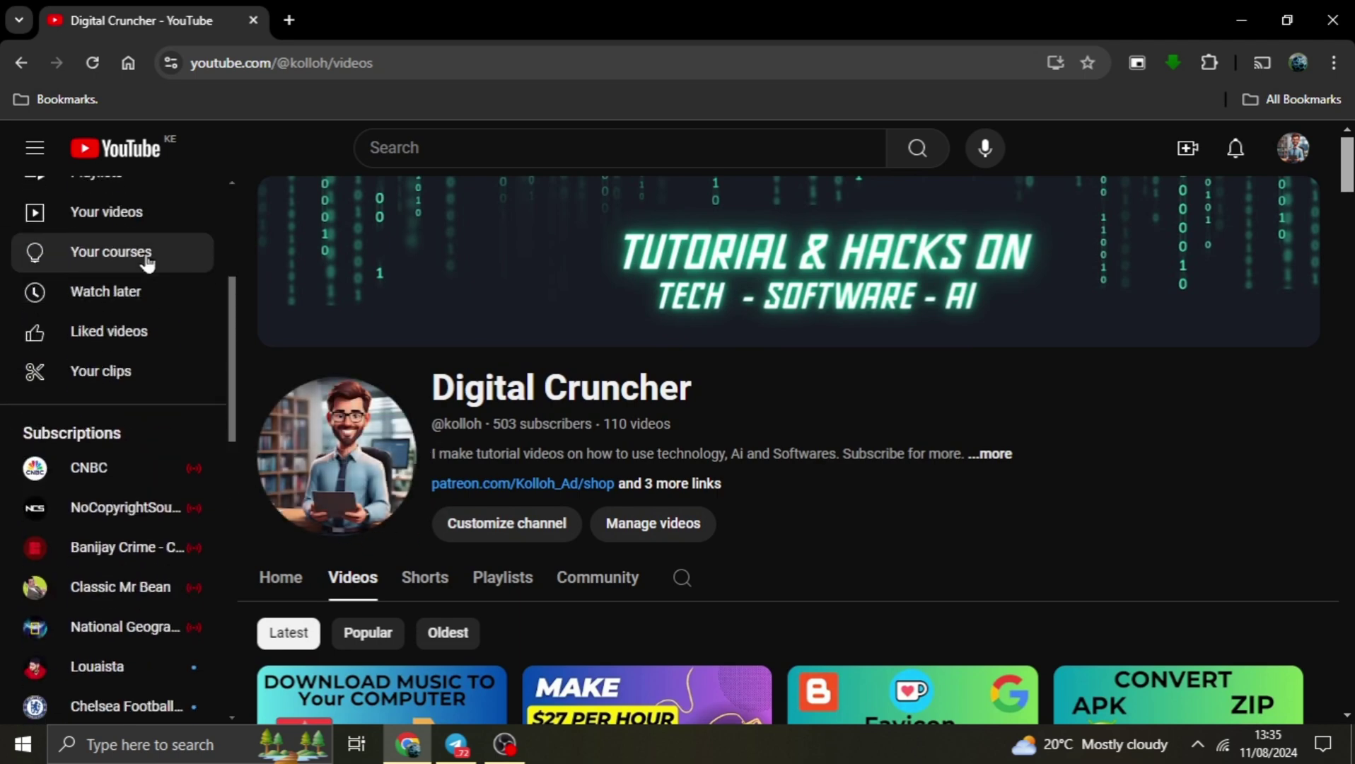
left_click(152, 222)
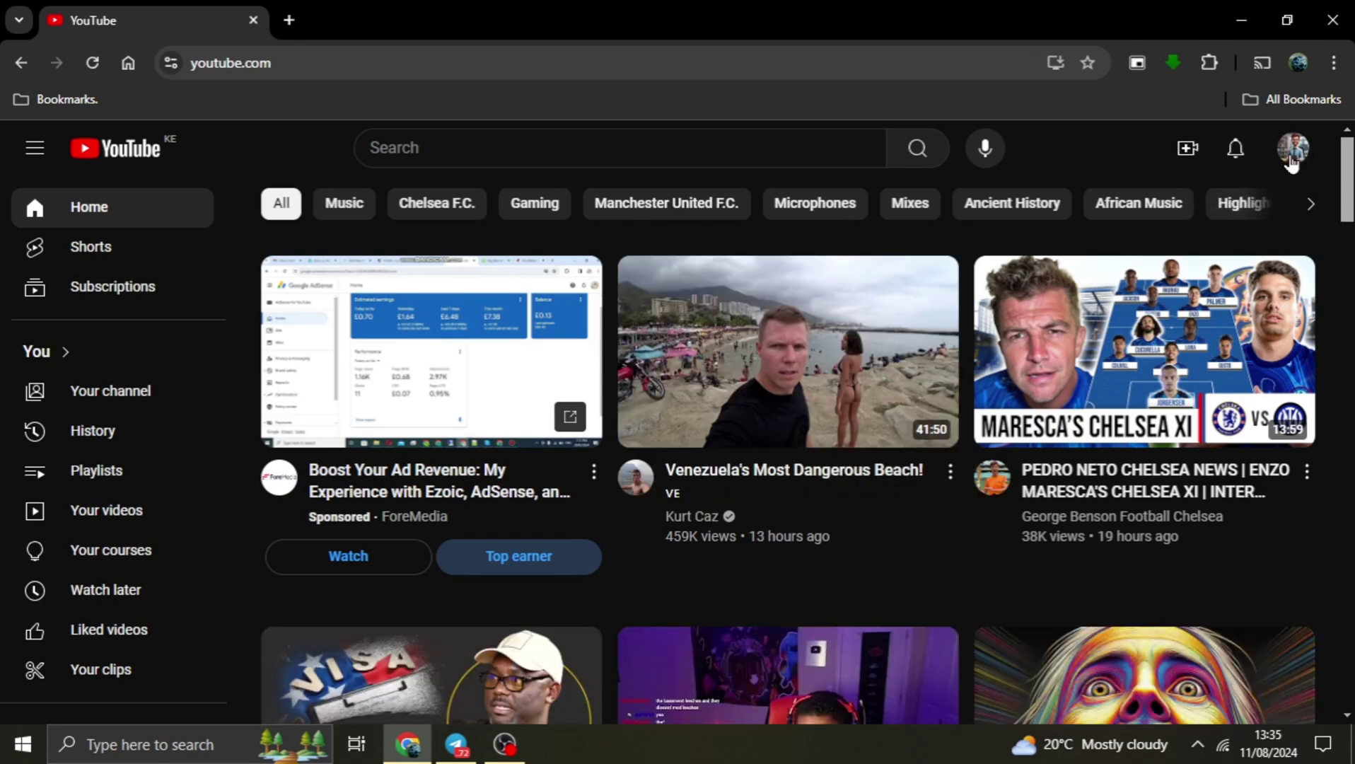
left_click(1292, 152)
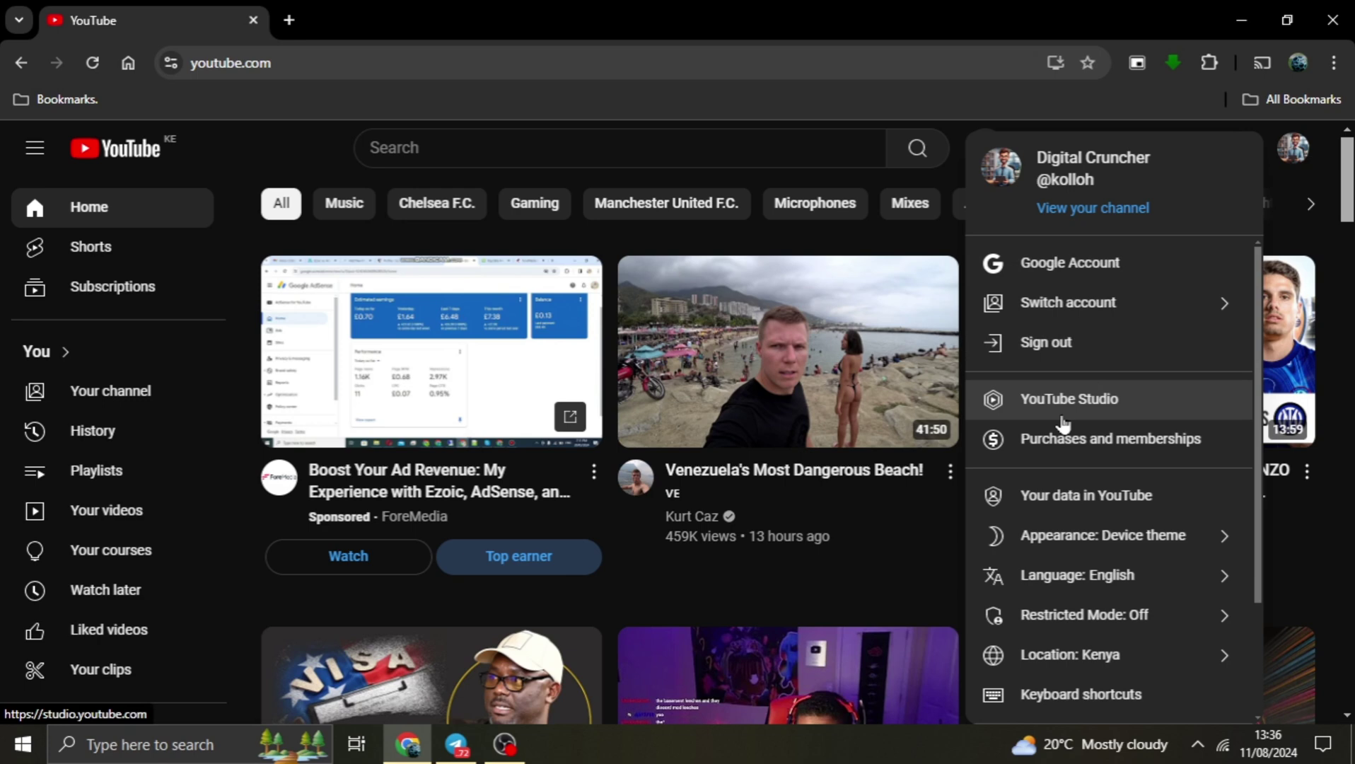
left_click(1295, 150)
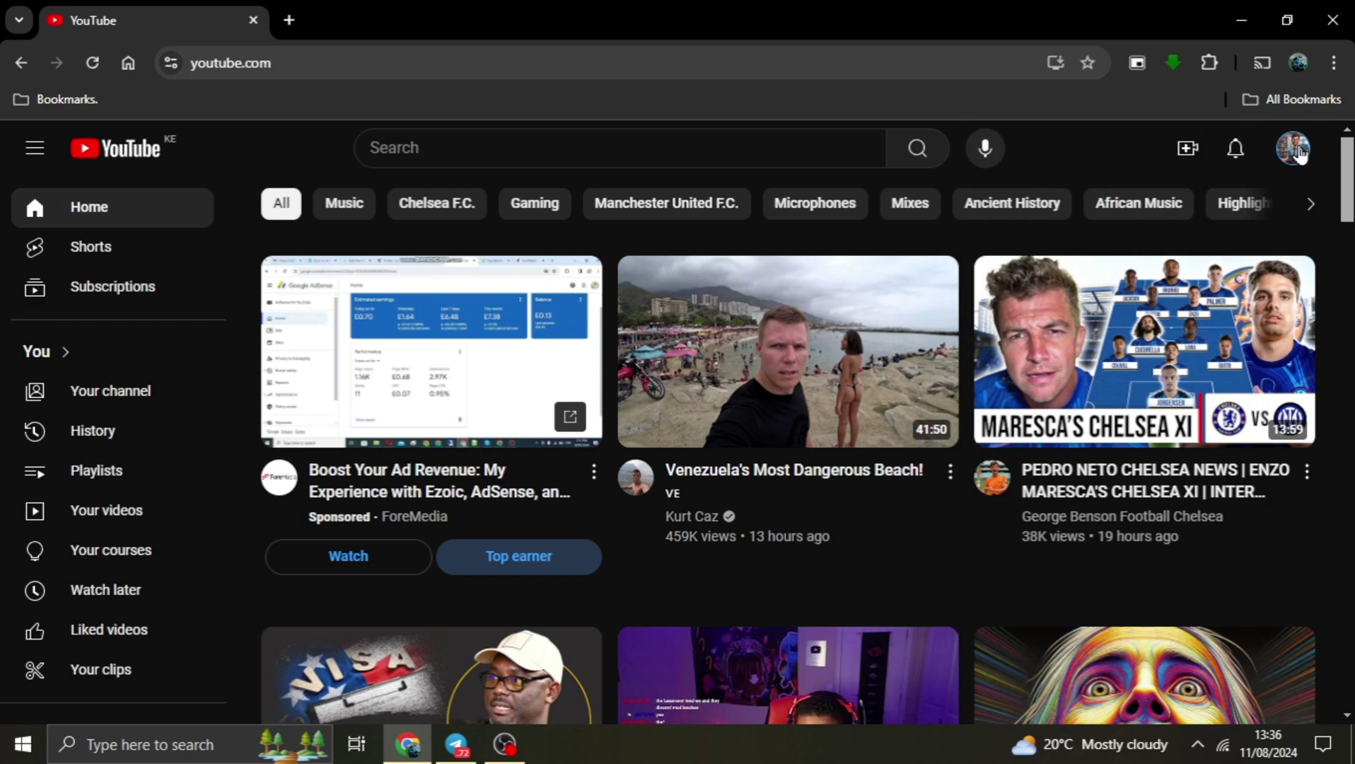
left_click(1294, 149)
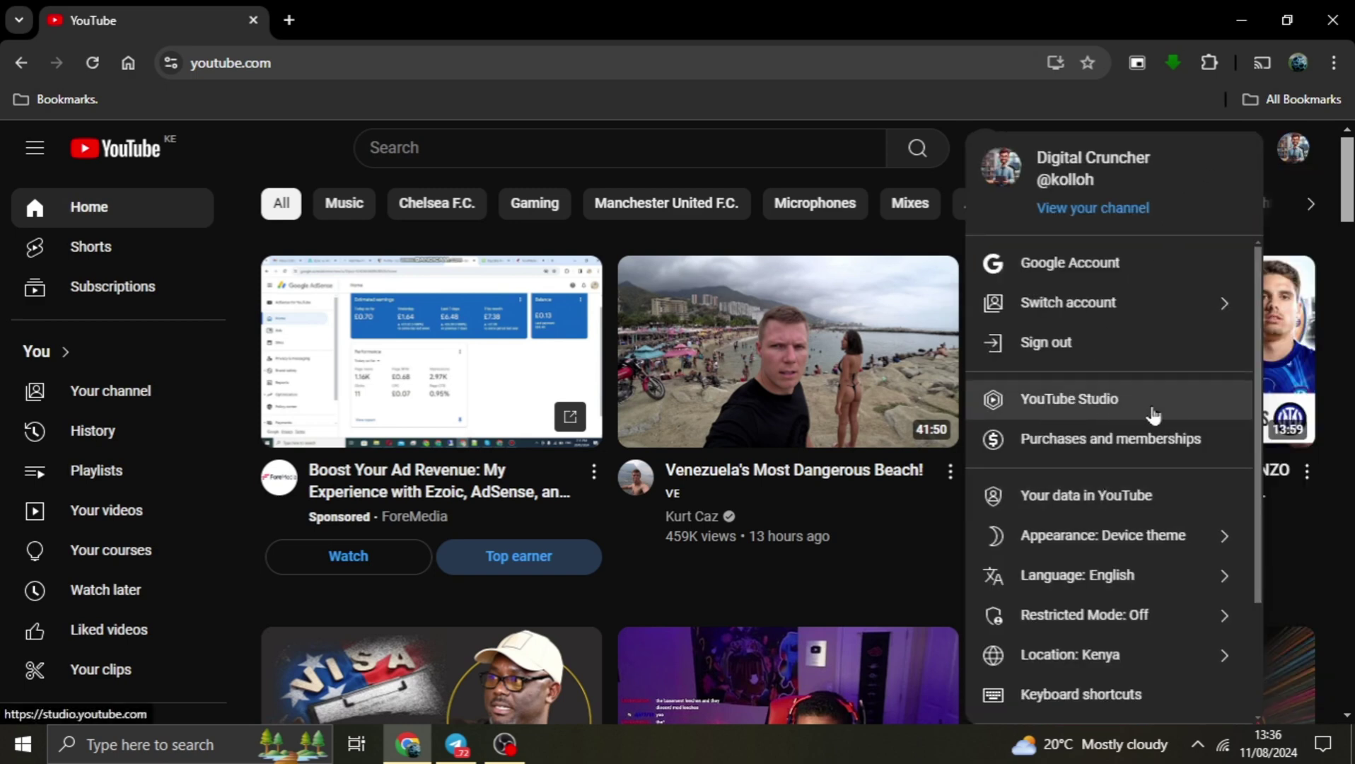
- Enter YouTube Studio and open the Content page with three scheduled and the published videos
left_click(989, 409)
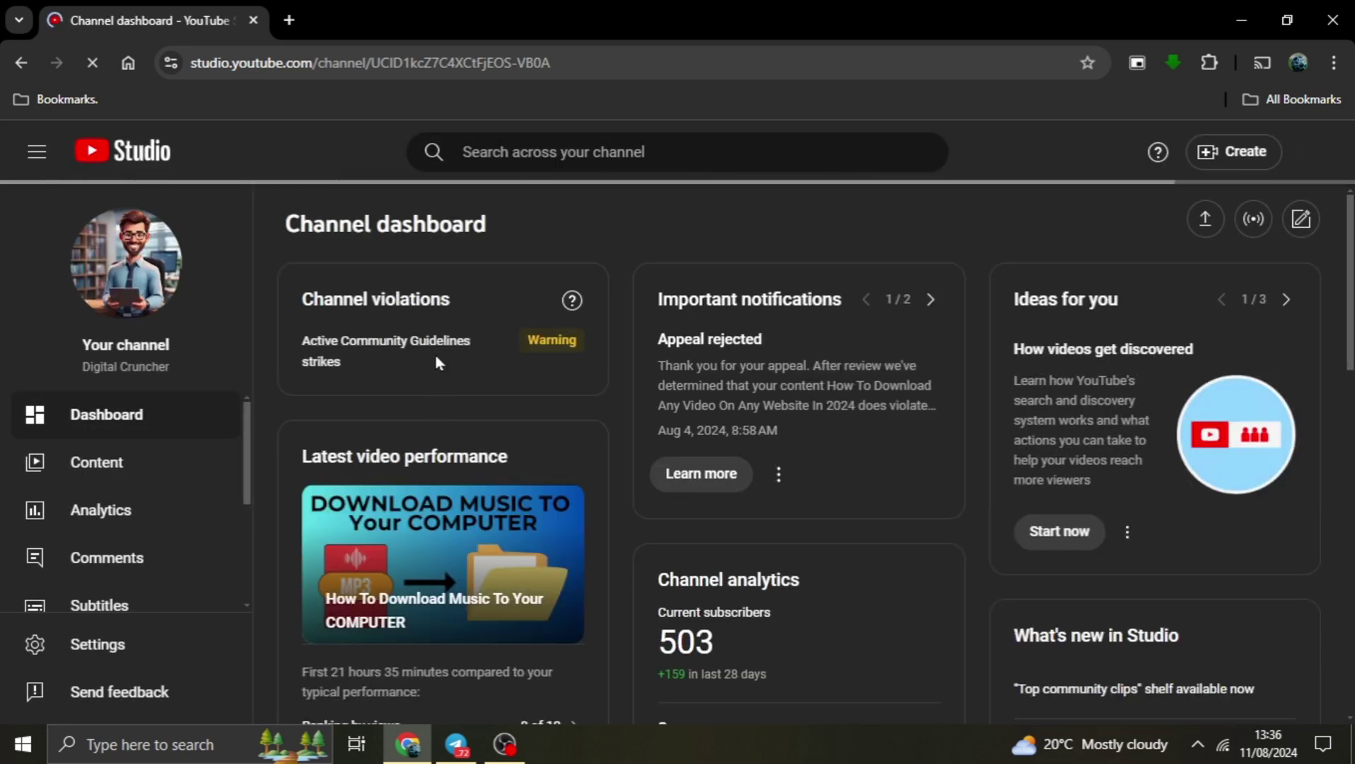
scroll(424, 346, "down", 2)
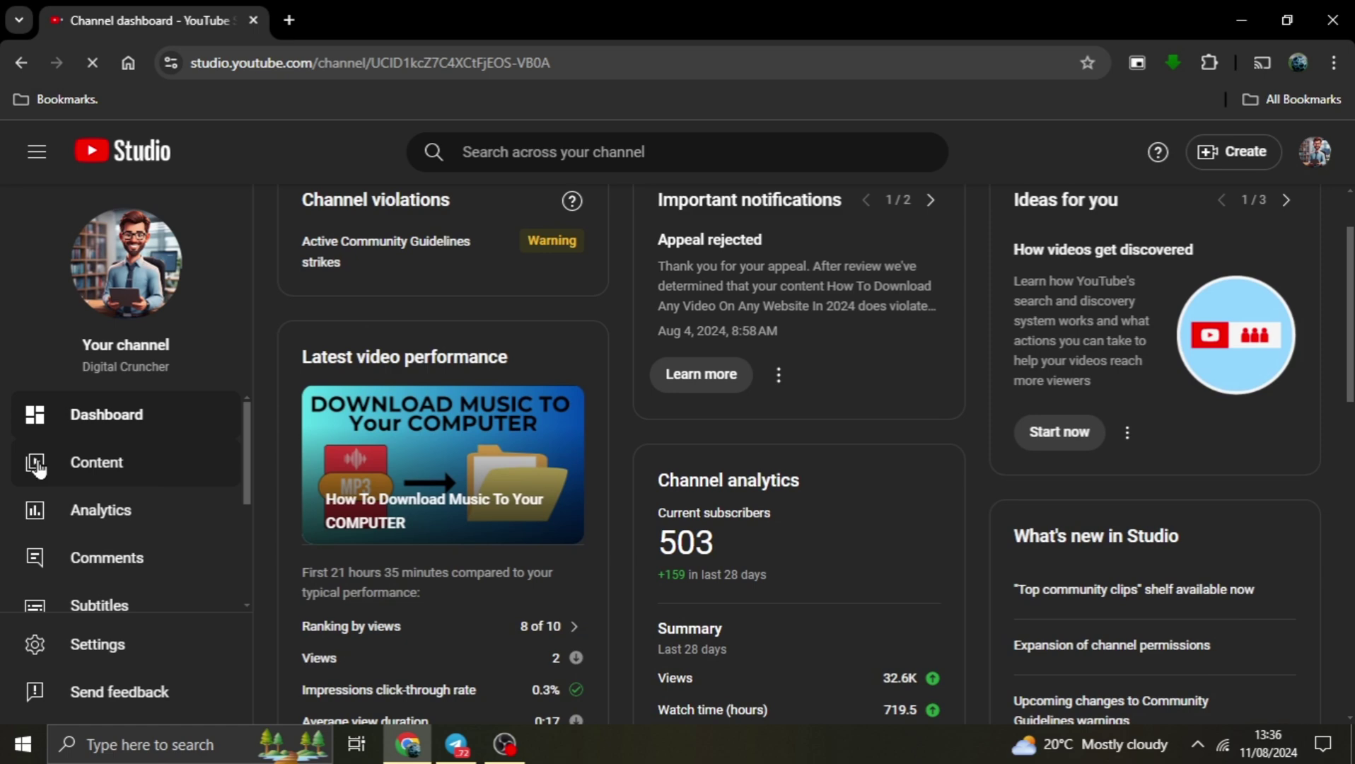
left_click(100, 475)
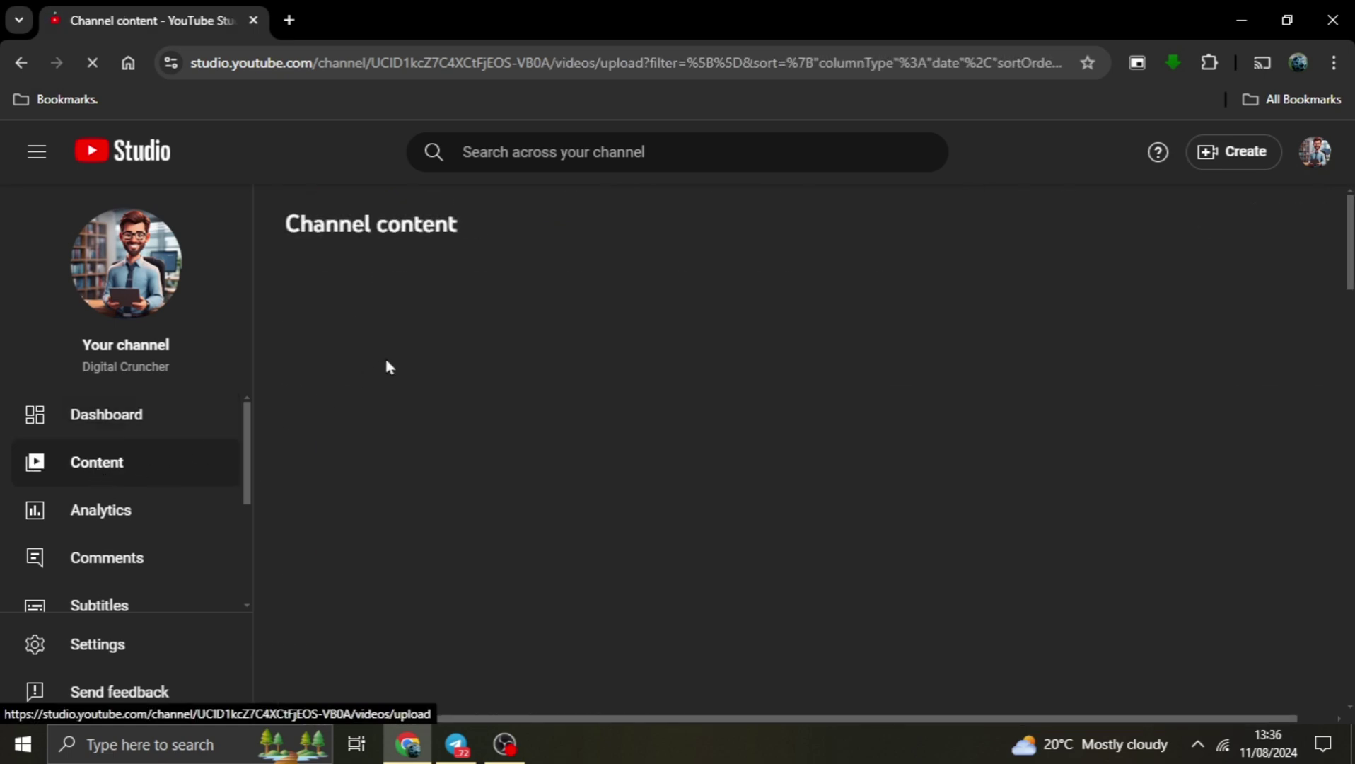
scroll(467, 385, "down", 4)
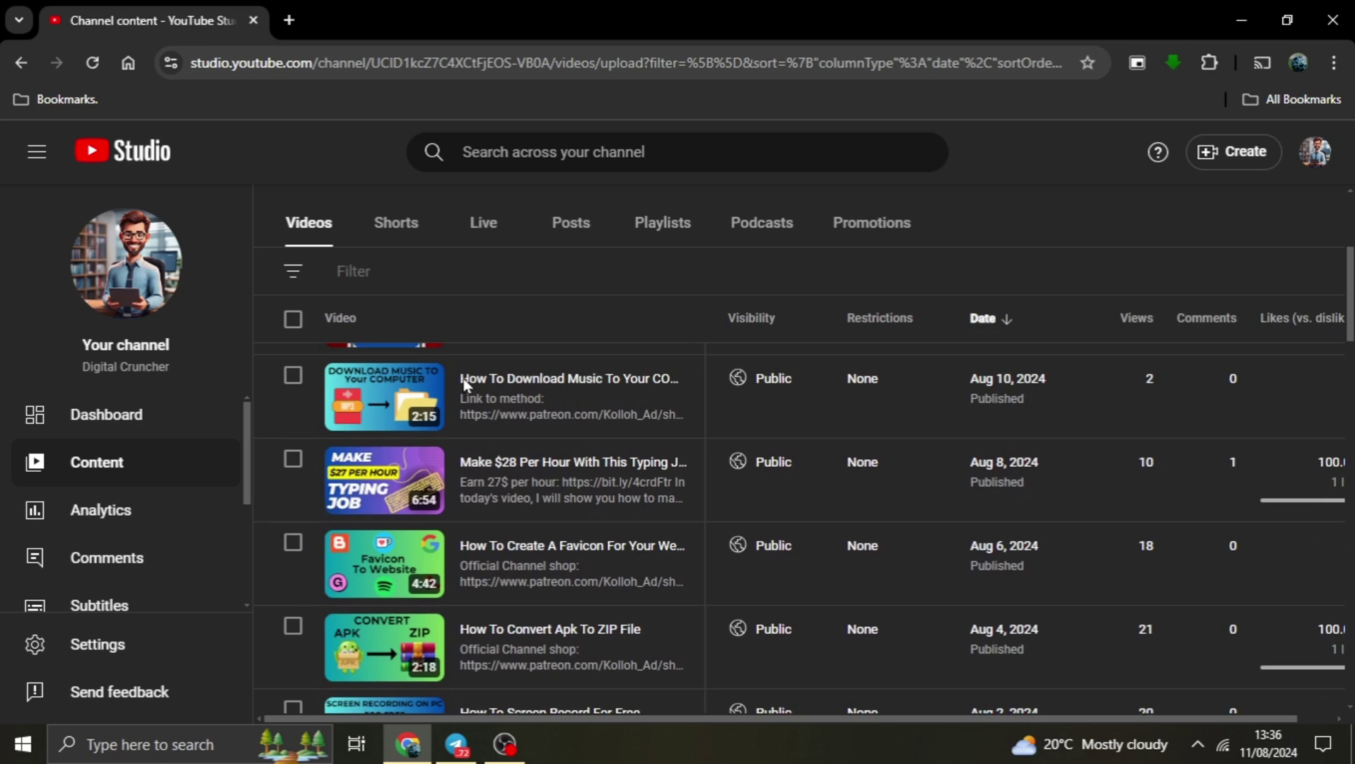
scroll(476, 409, "up", 3)
scroll(483, 368, "up", 2)
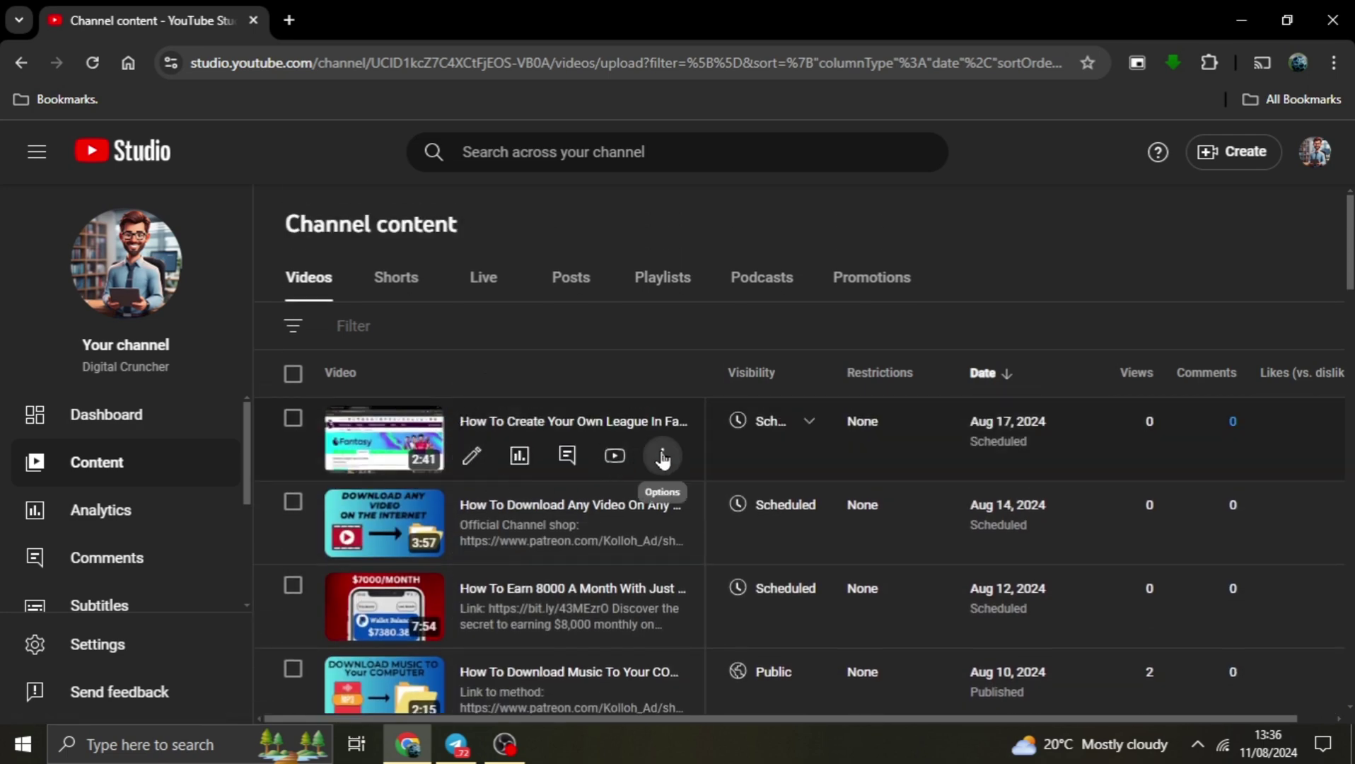
- Download the newest scheduled video's file to the Downloads folder and check its progress
left_click(663, 457)
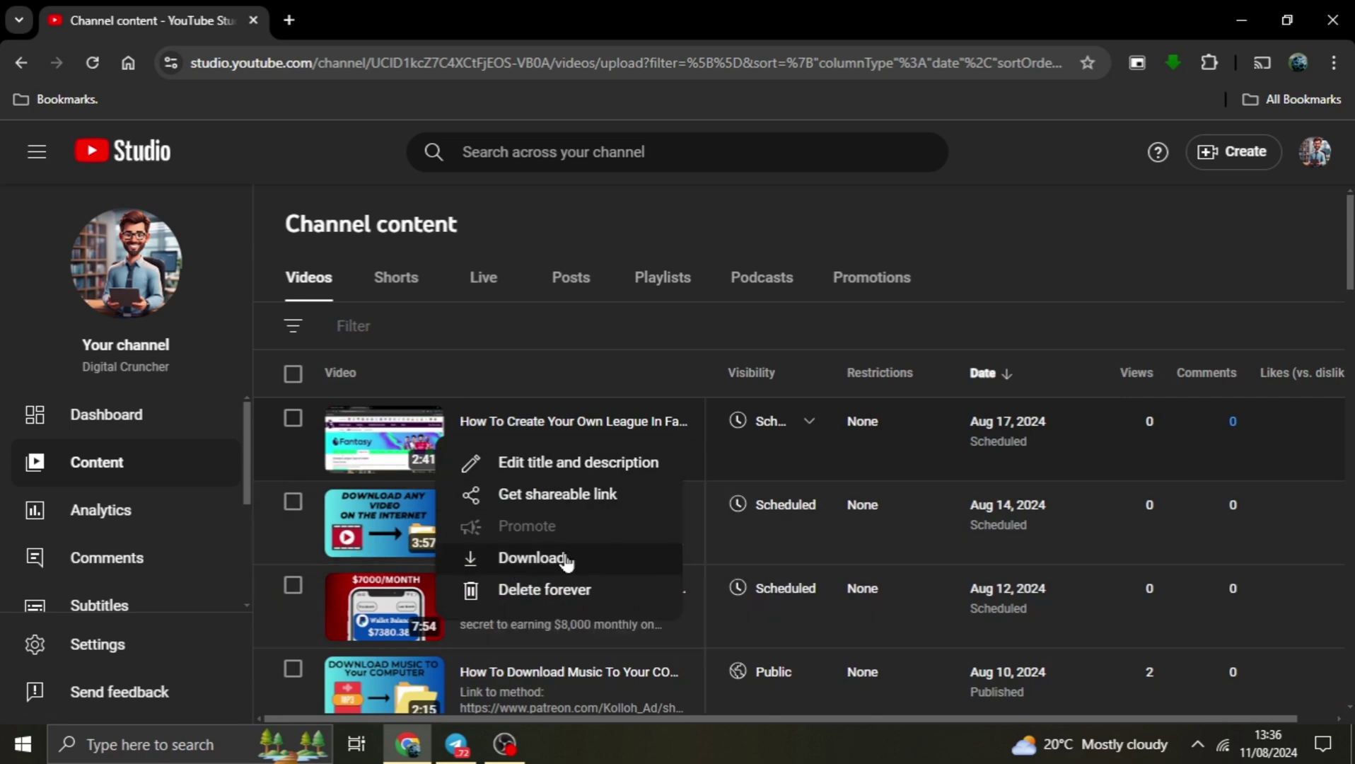
left_click(532, 558)
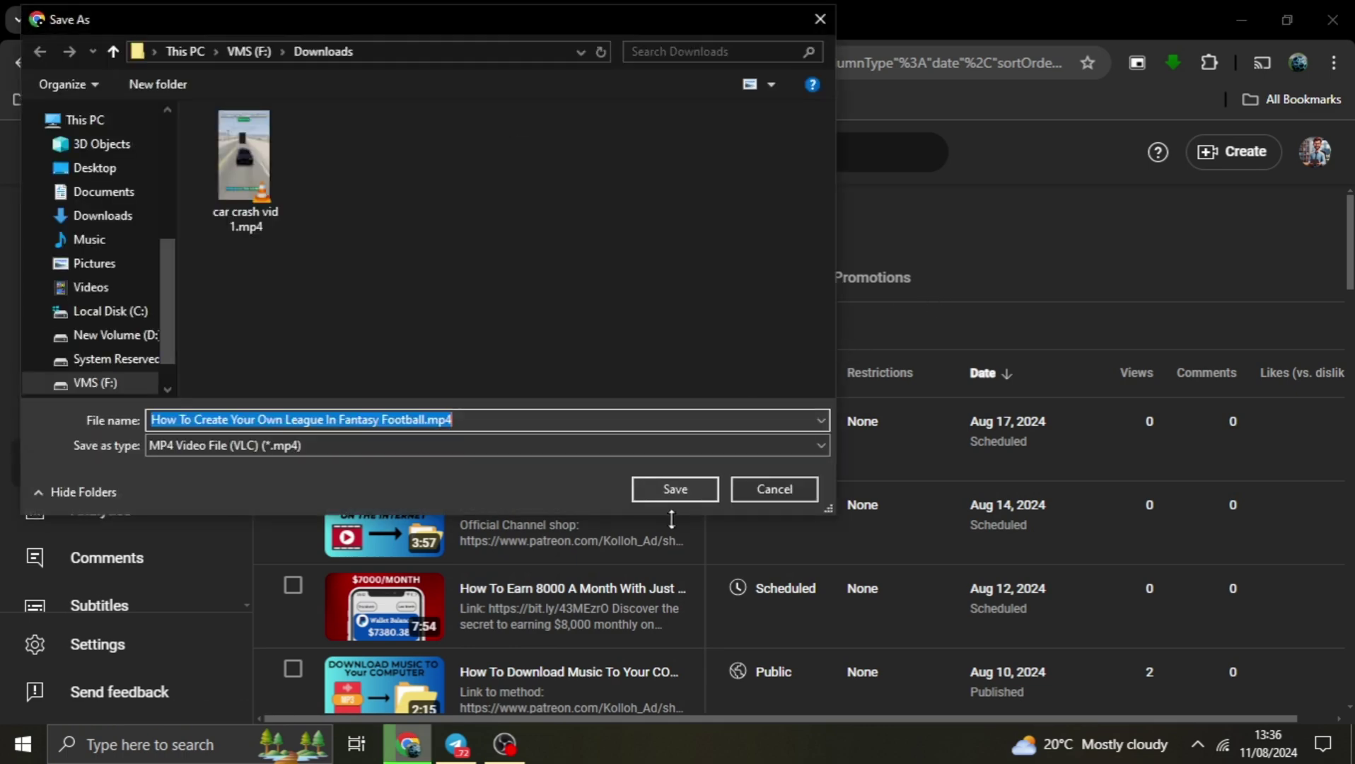
left_click(672, 484)
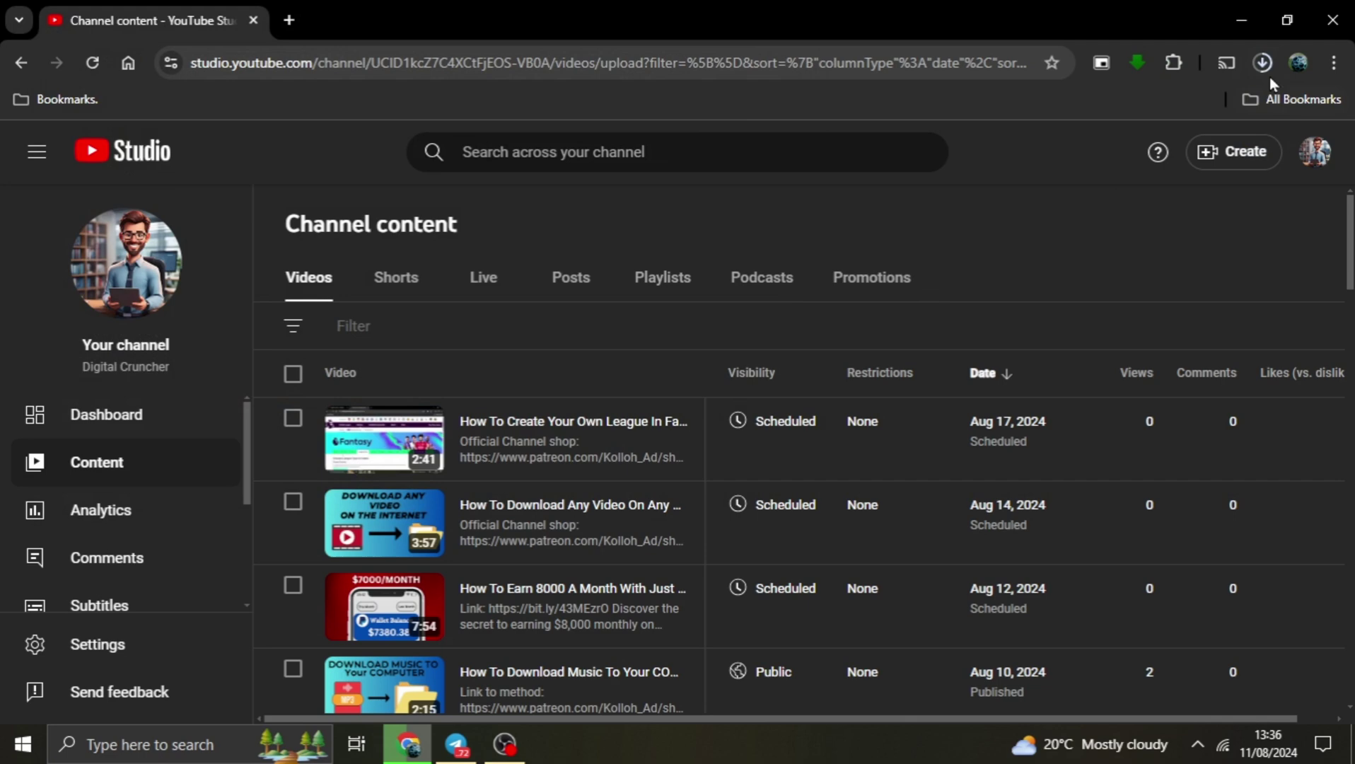
left_click(1263, 63)
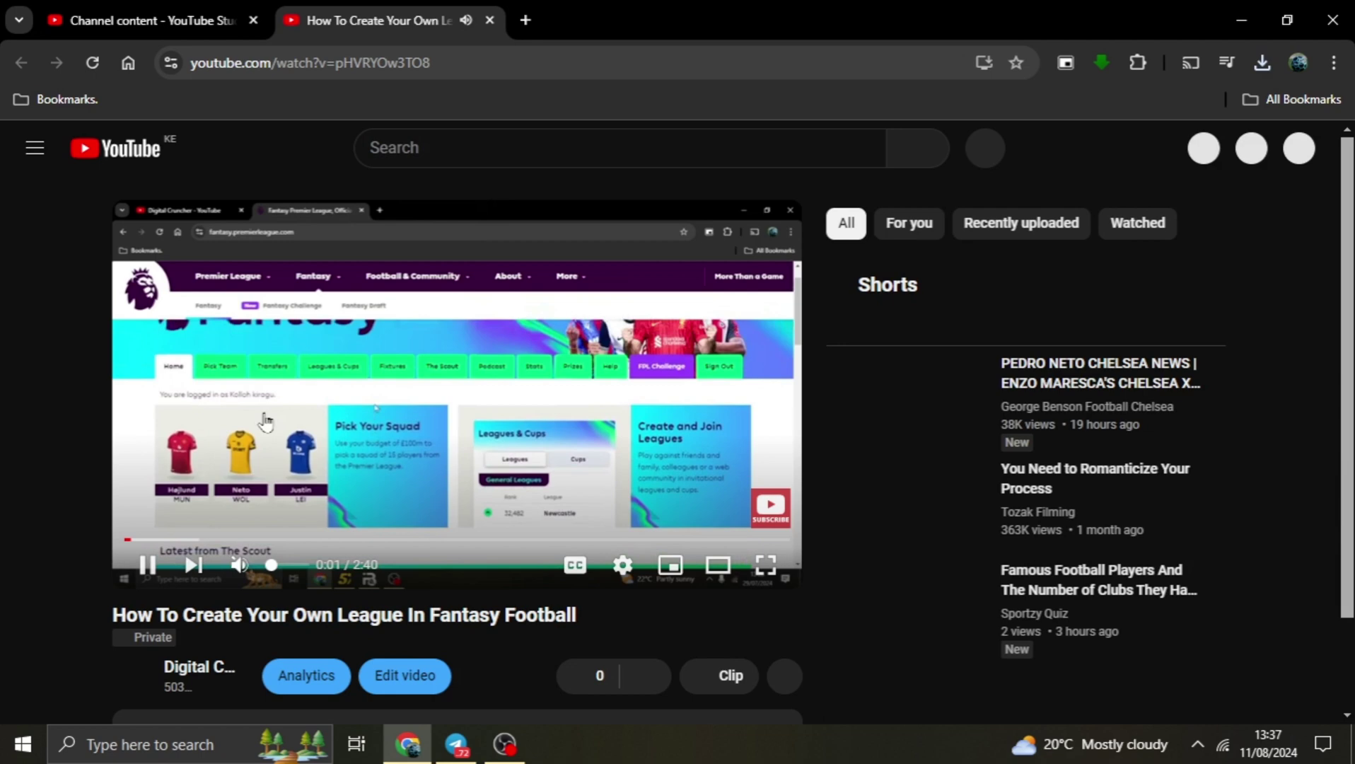
- Pause the video and open the downloaded Fantasy Football mp4 from recent downloads
left_click(354, 453)
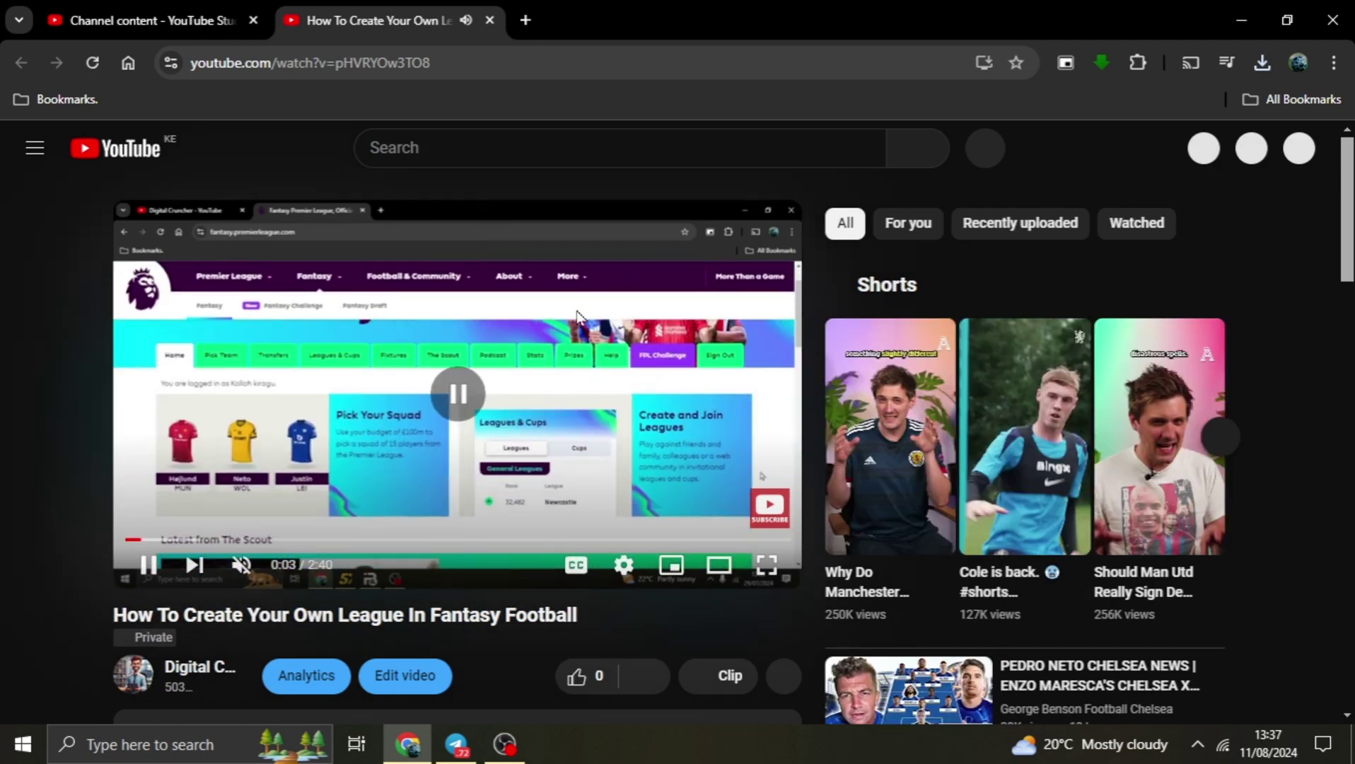
left_click(1259, 71)
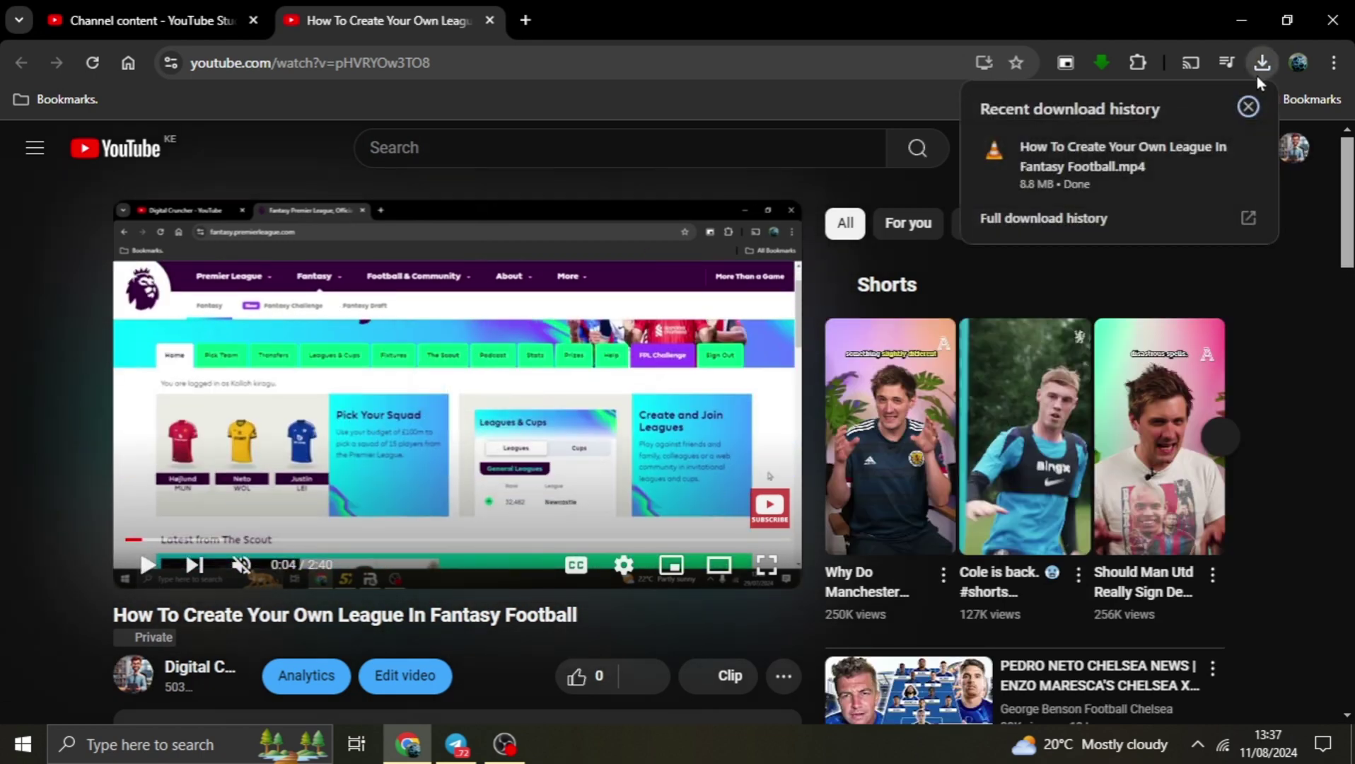
left_click(1162, 165)
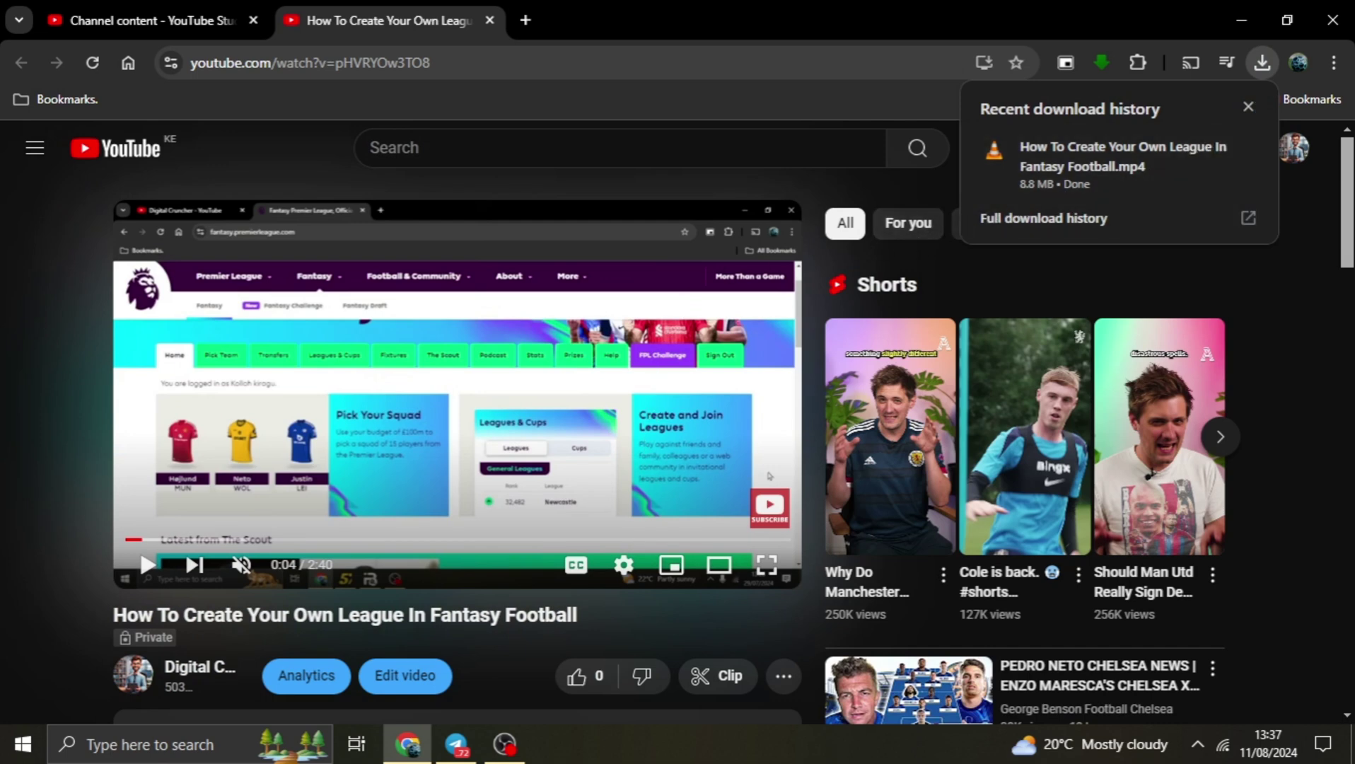
- In the Channel content tab, go to your own channel page via the account menu
left_click(173, 20)
left_click(1316, 151)
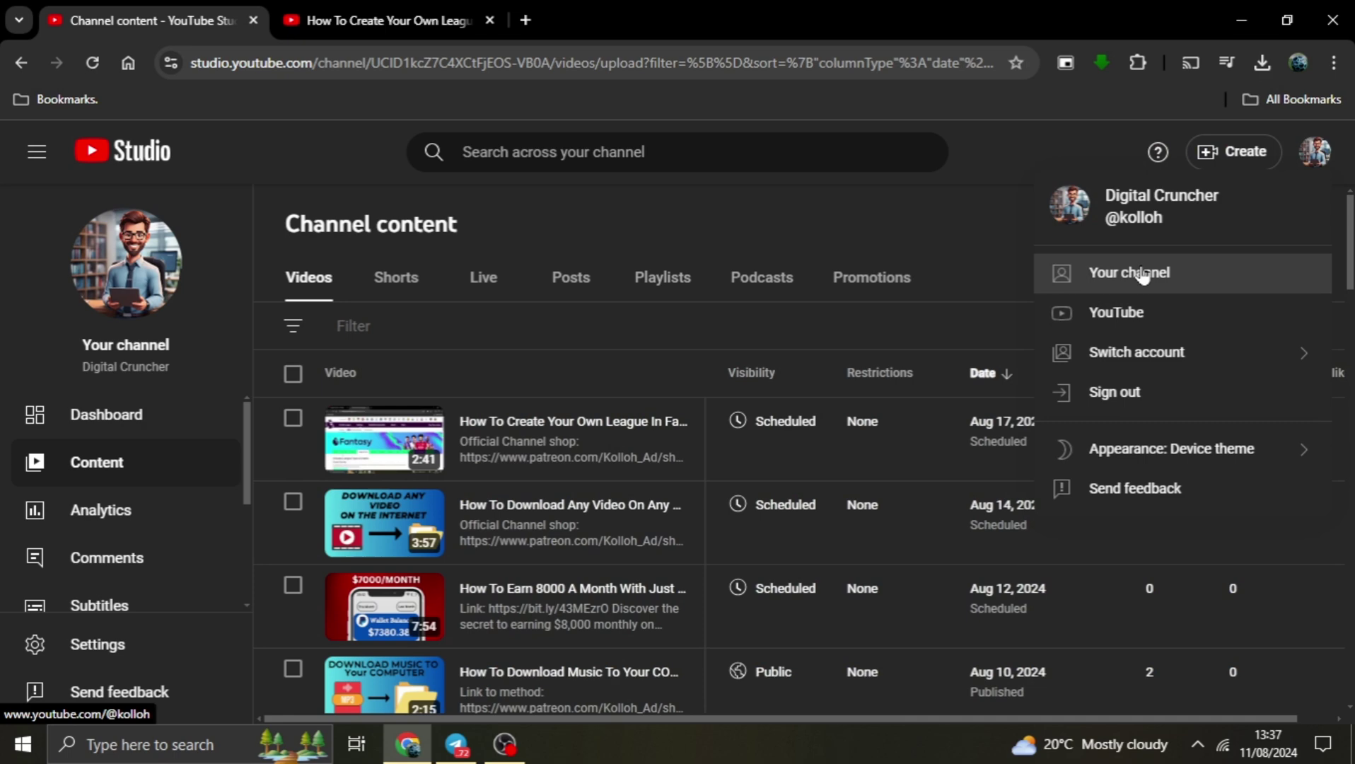
left_click(1138, 285)
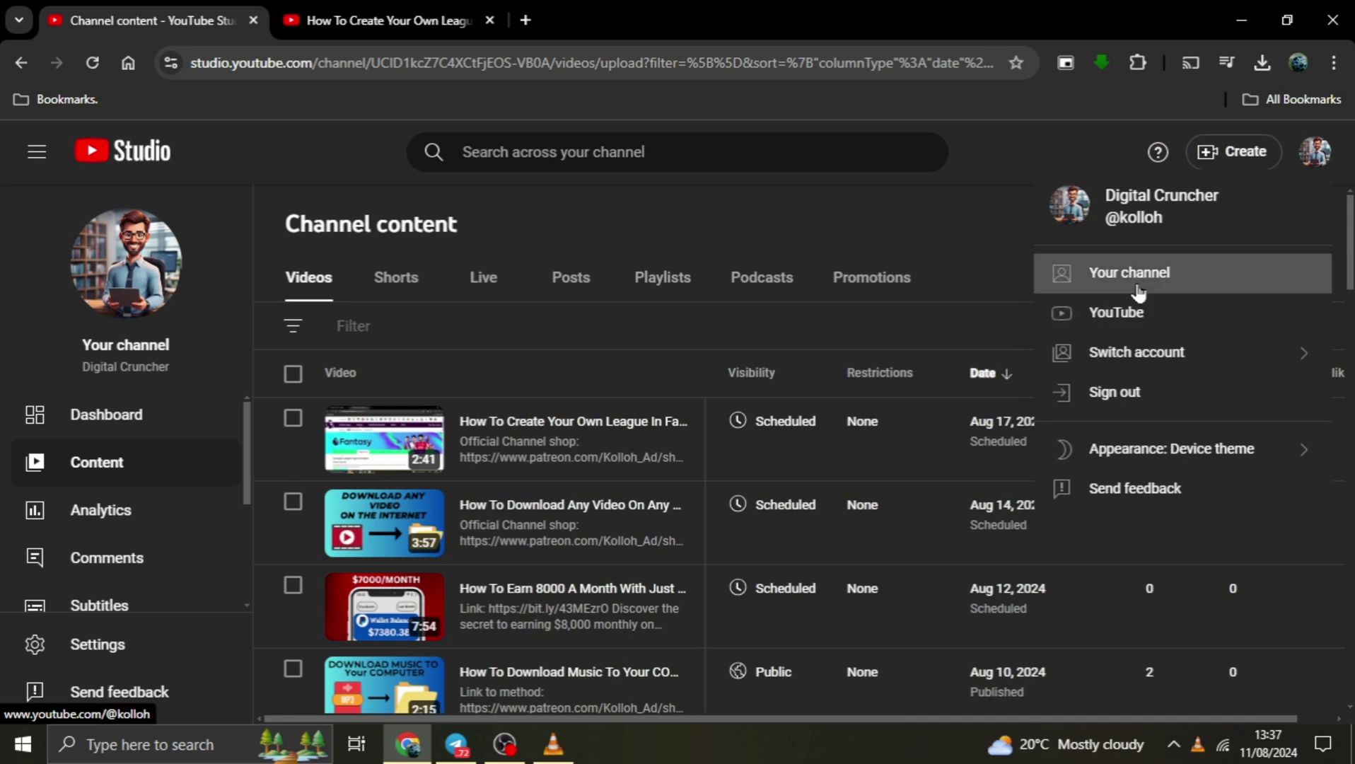
- Bring VLC forward, pause the Fantasy Football MP4 with Space, and close VLC
left_click(409, 10)
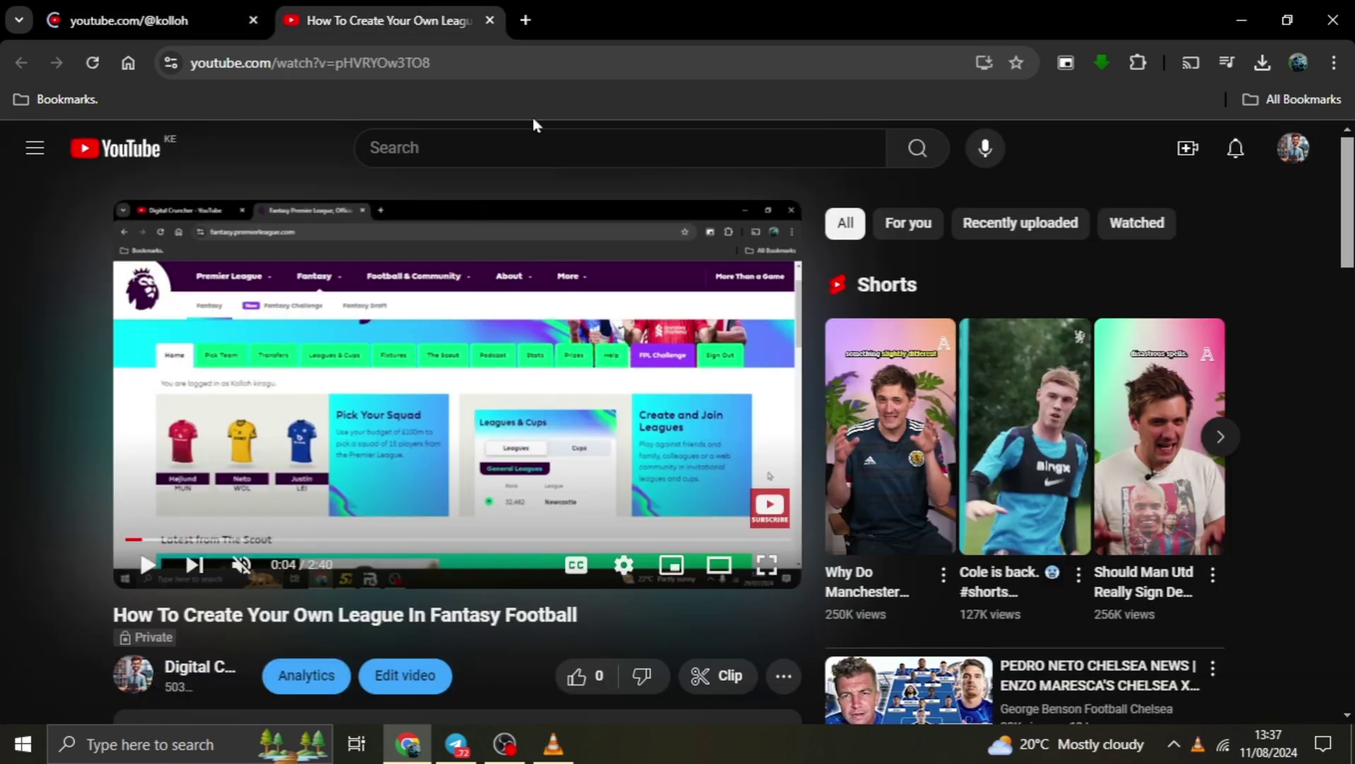
left_click(553, 742)
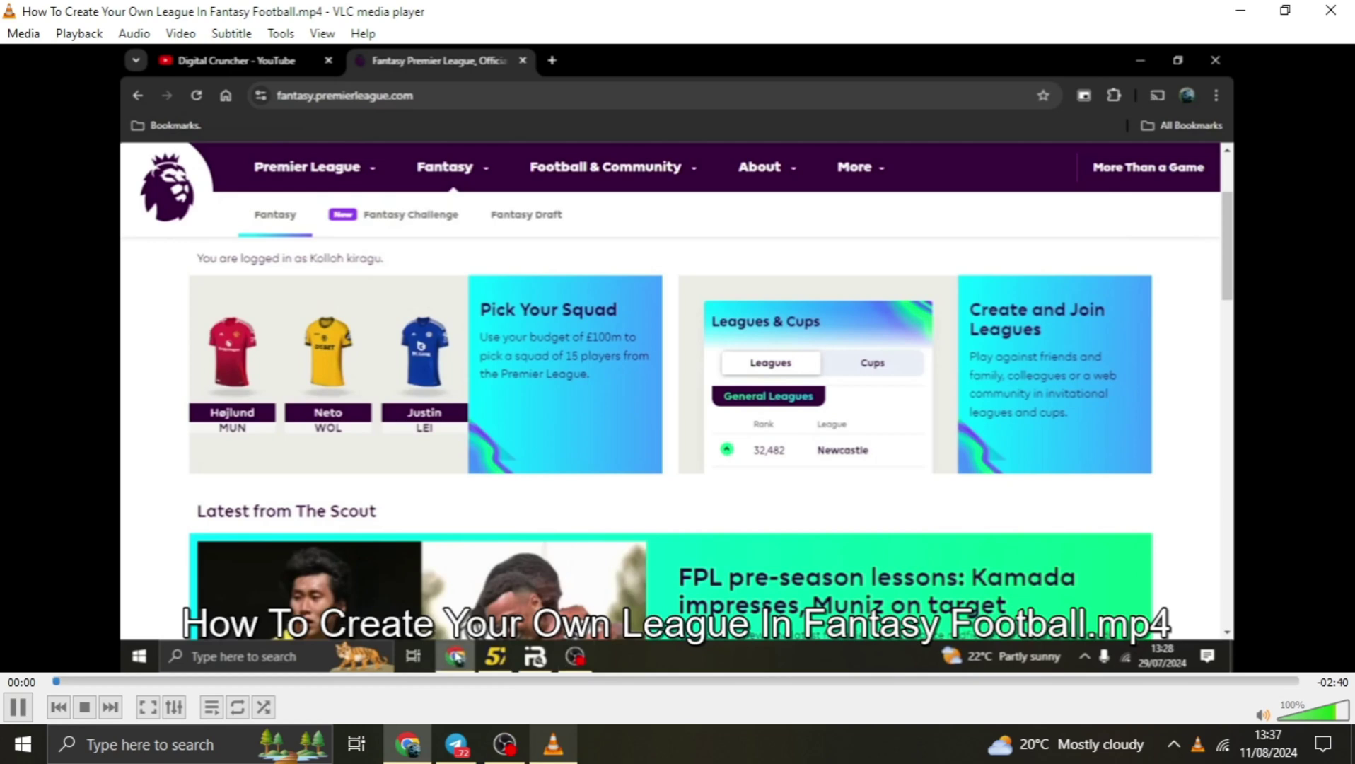
key("space")
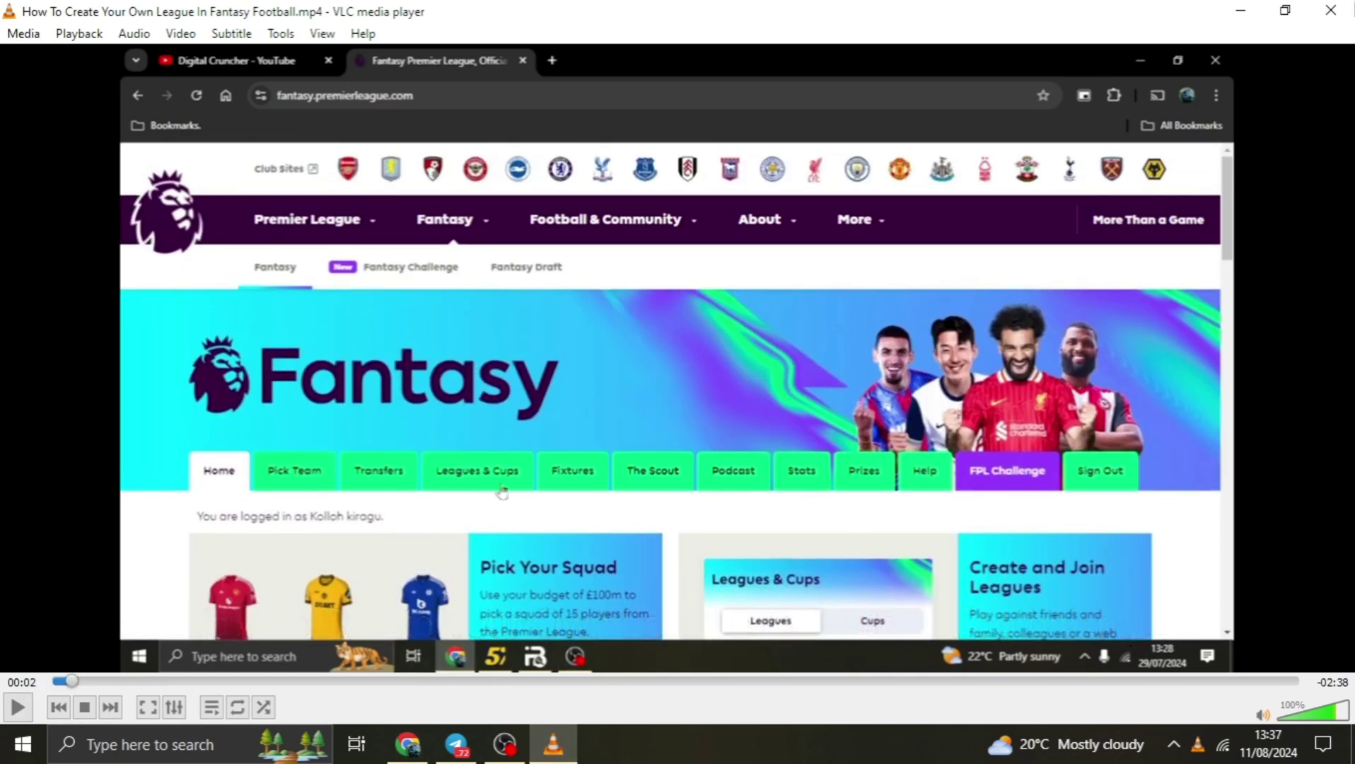
left_click(1330, 10)
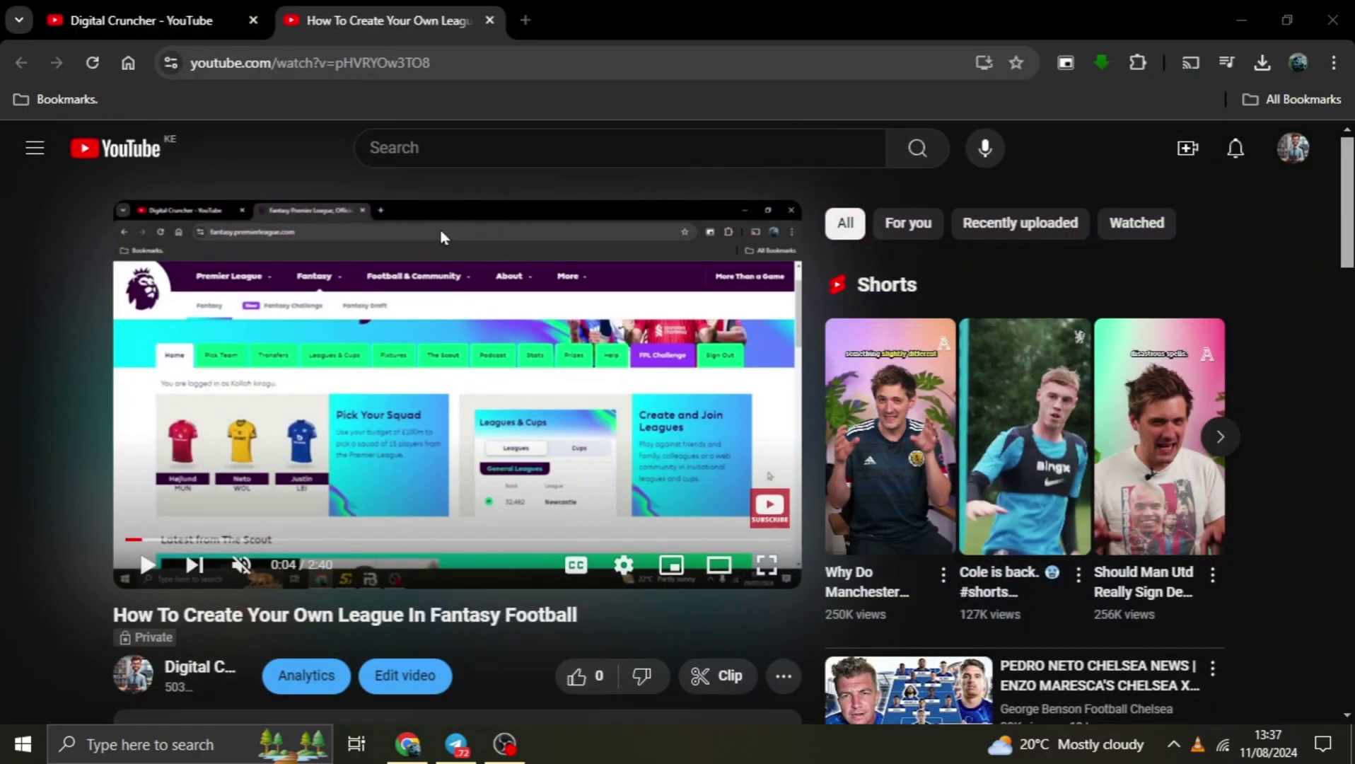
- Close the Fantasy Football tab, pause the music video, and open its Download quality choices
left_click(489, 20)
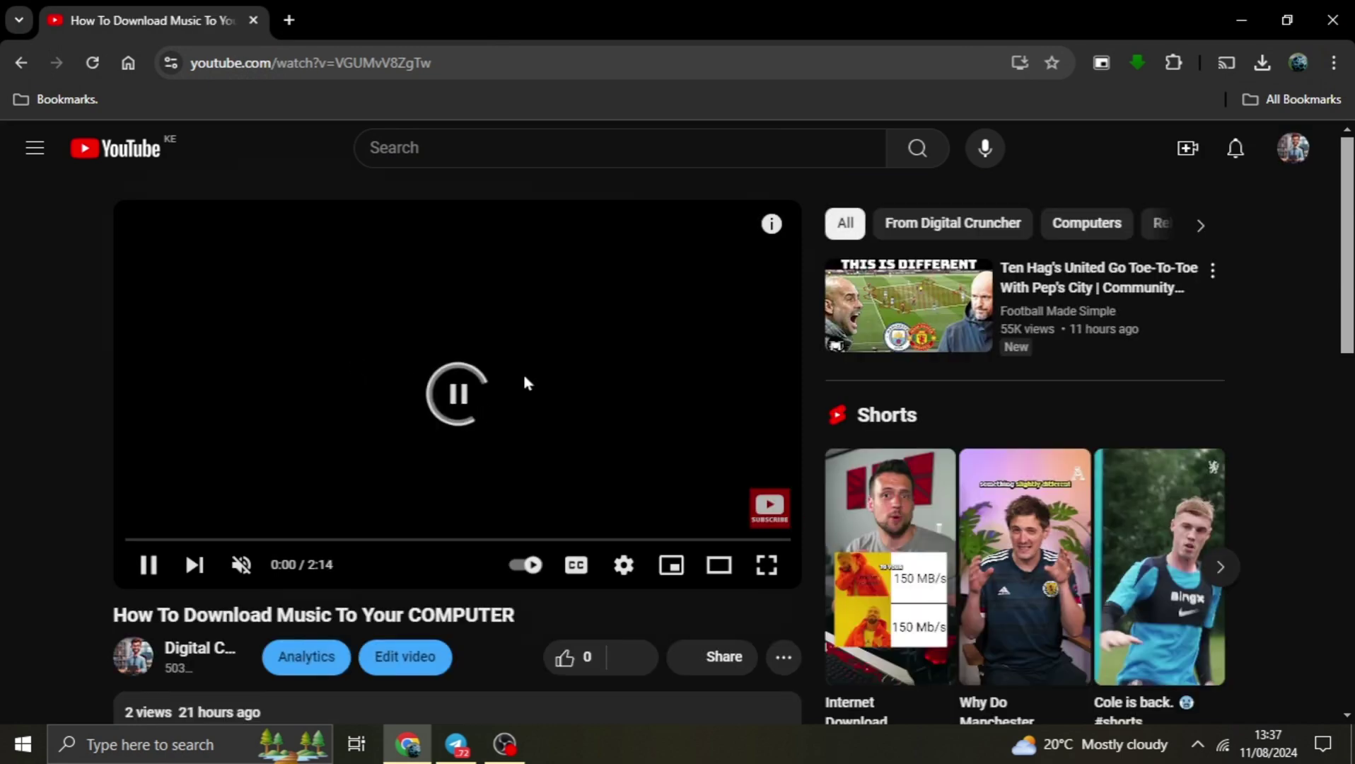
left_click(524, 383)
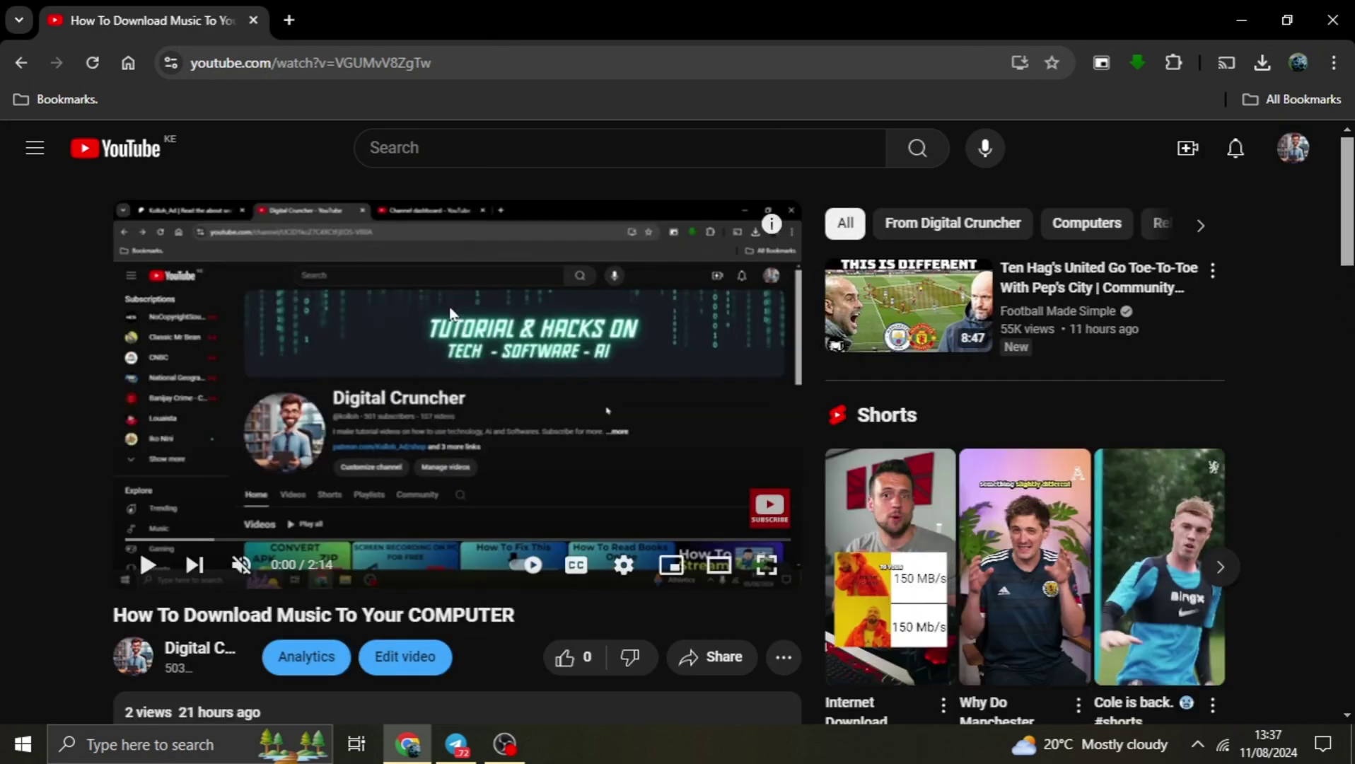
scroll(456, 329, "down", 6)
scroll(465, 329, "up", 3)
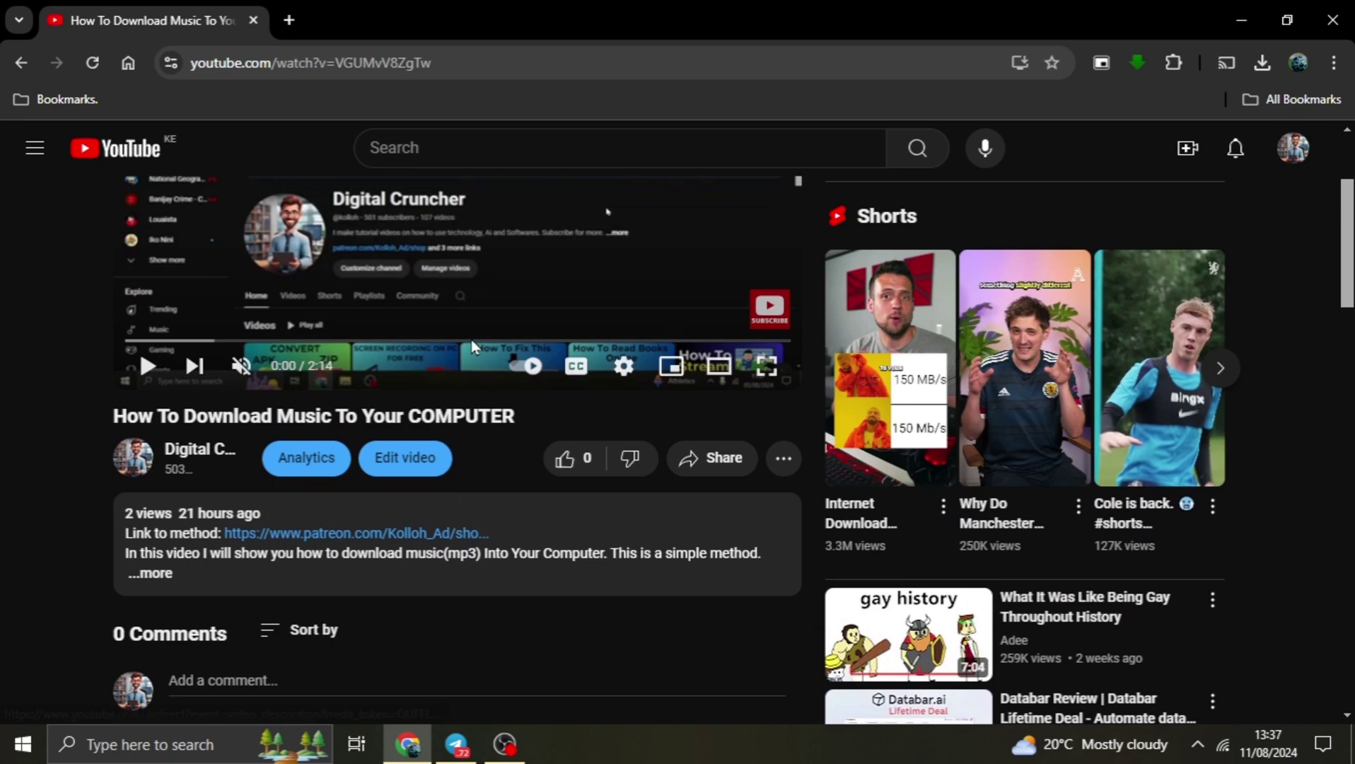
left_click(785, 459)
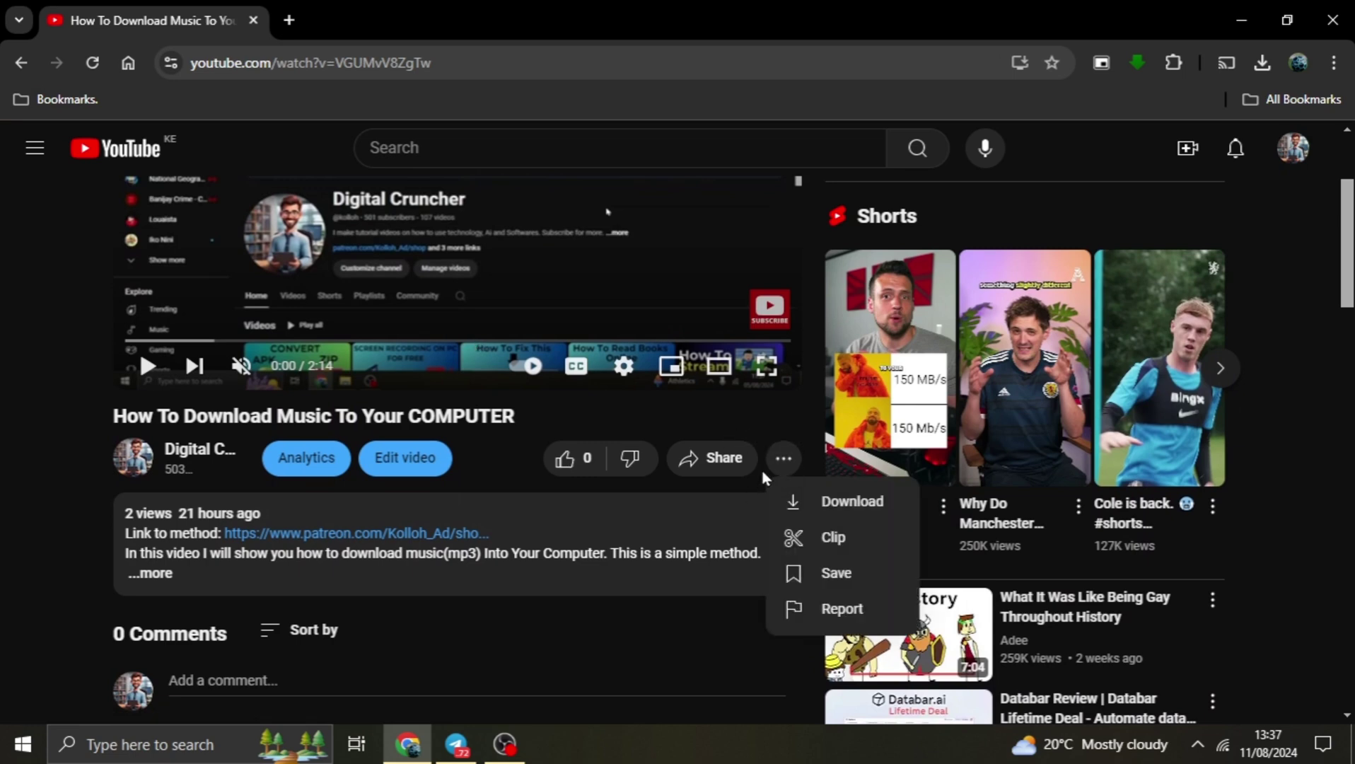
left_click(803, 502)
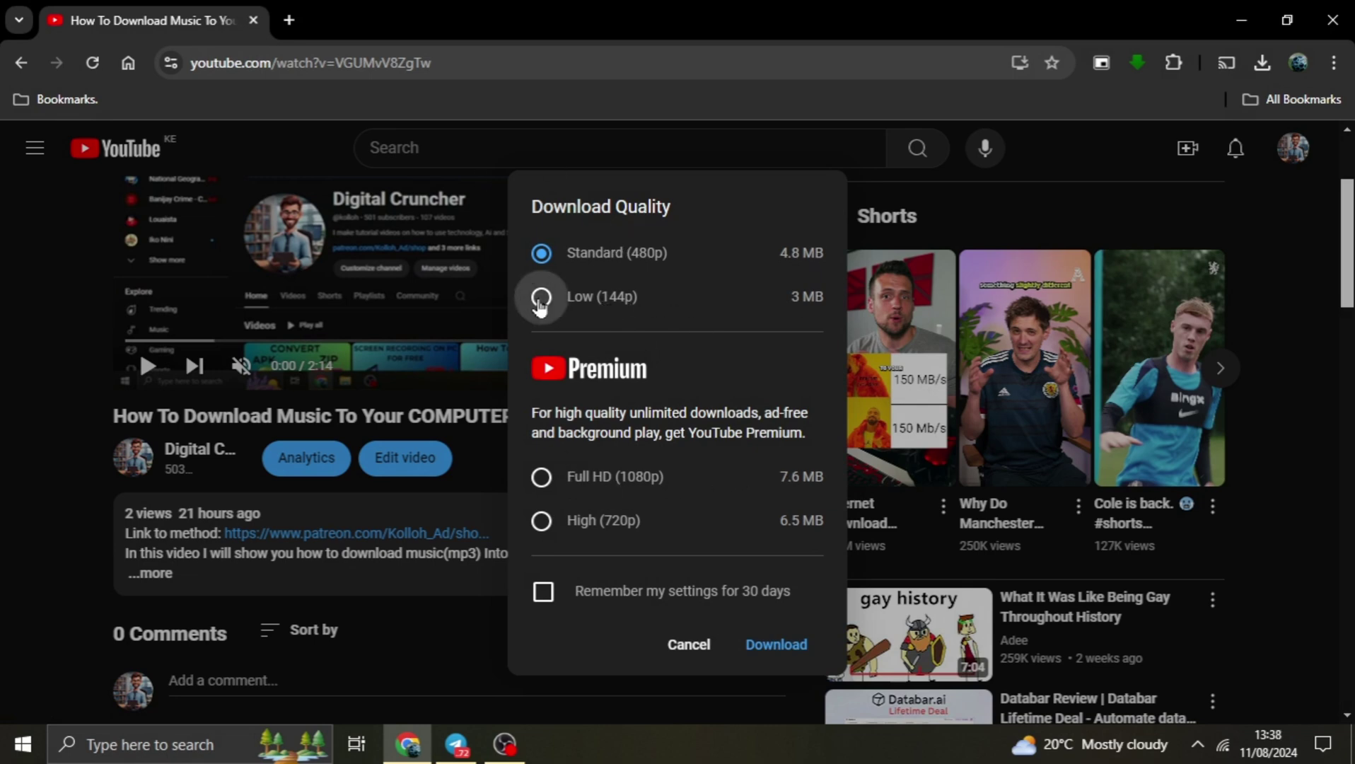
- Try Low, Full HD and High, then pick Standard (480p) and remember settings for 30 days
left_click(542, 296)
left_click(547, 479)
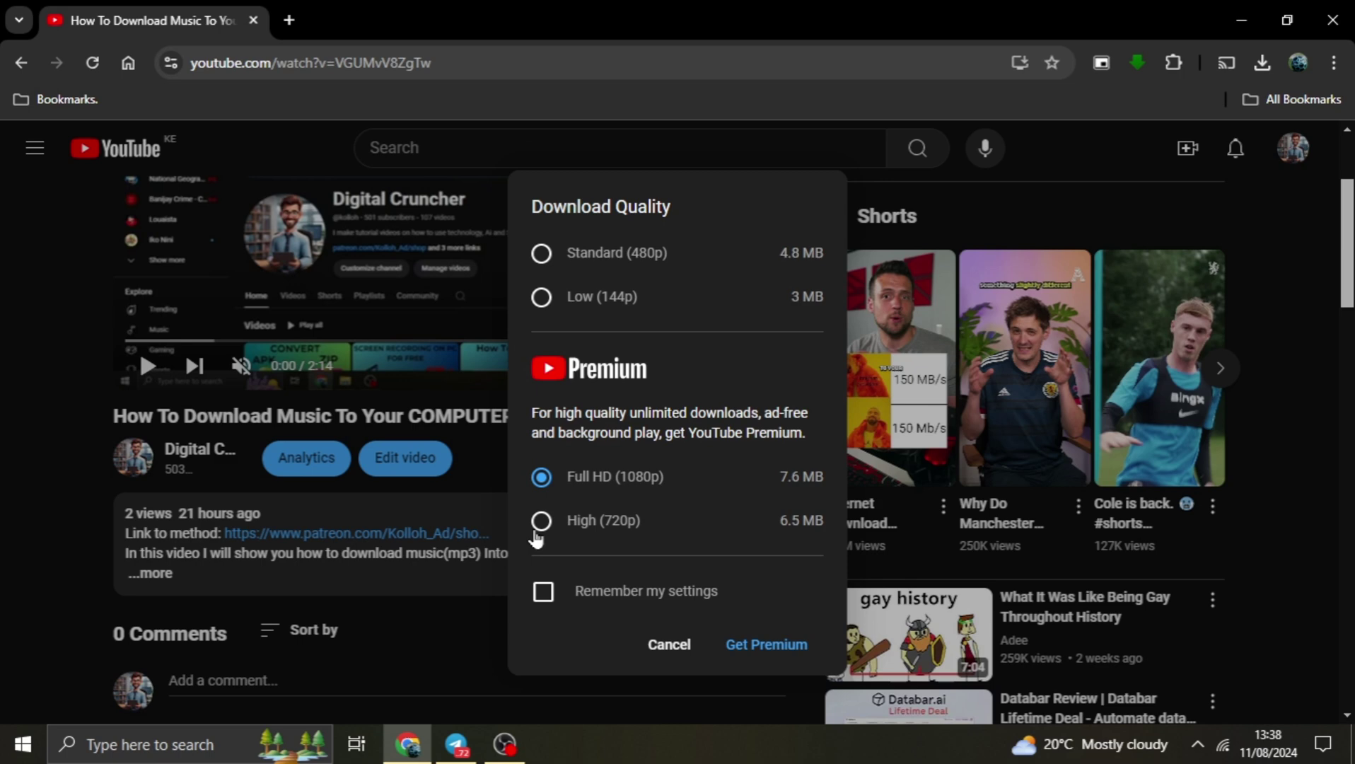
left_click(539, 527)
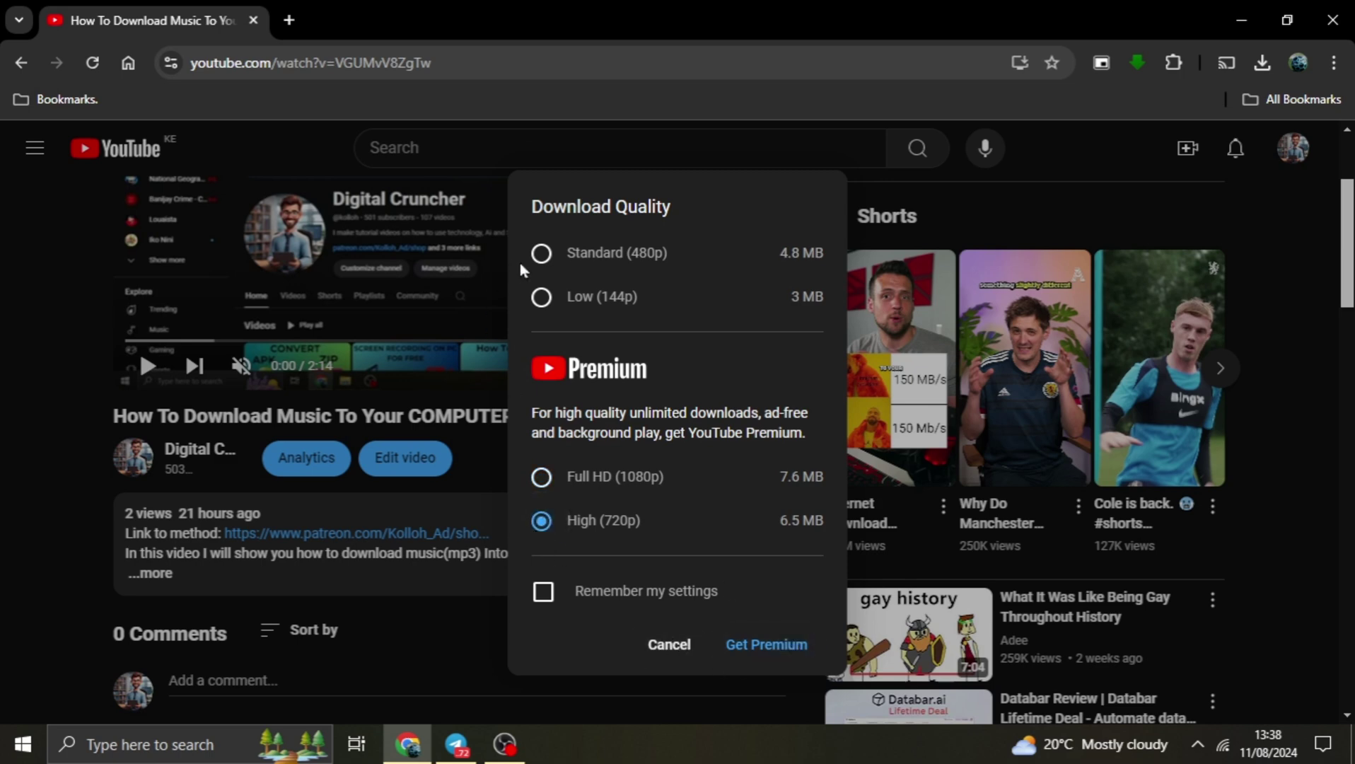
left_click(541, 255)
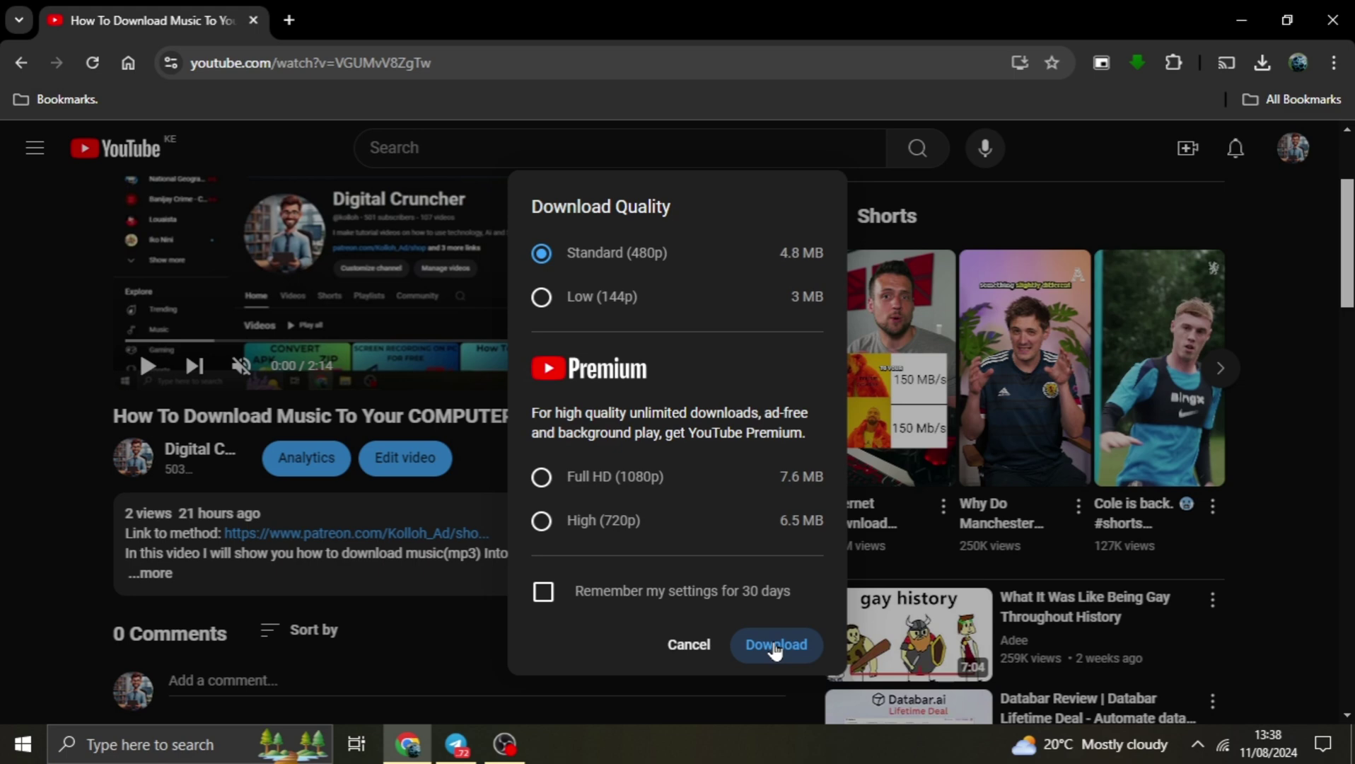
left_click(543, 591)
- Start the offline download, view Downloads, and play the downloaded music video
left_click(735, 648)
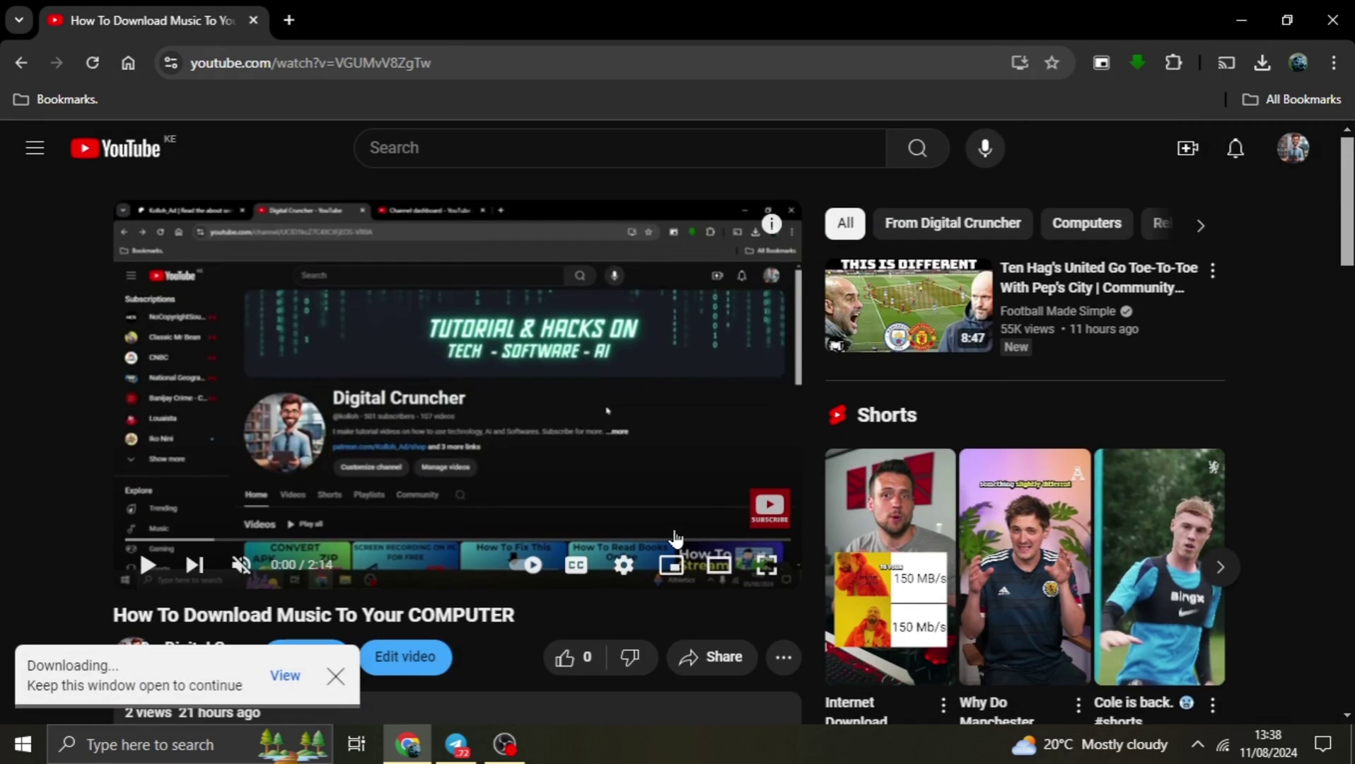
left_click(286, 677)
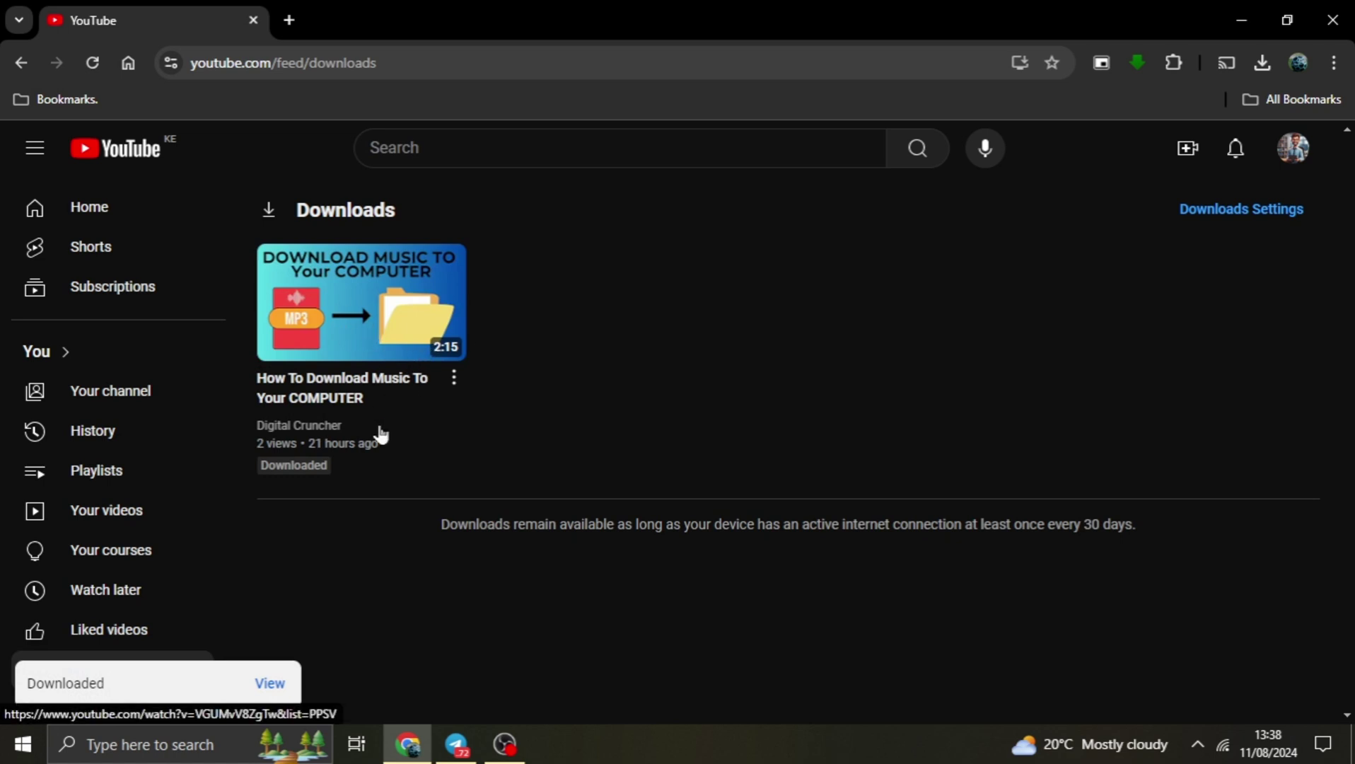
left_click(349, 354)
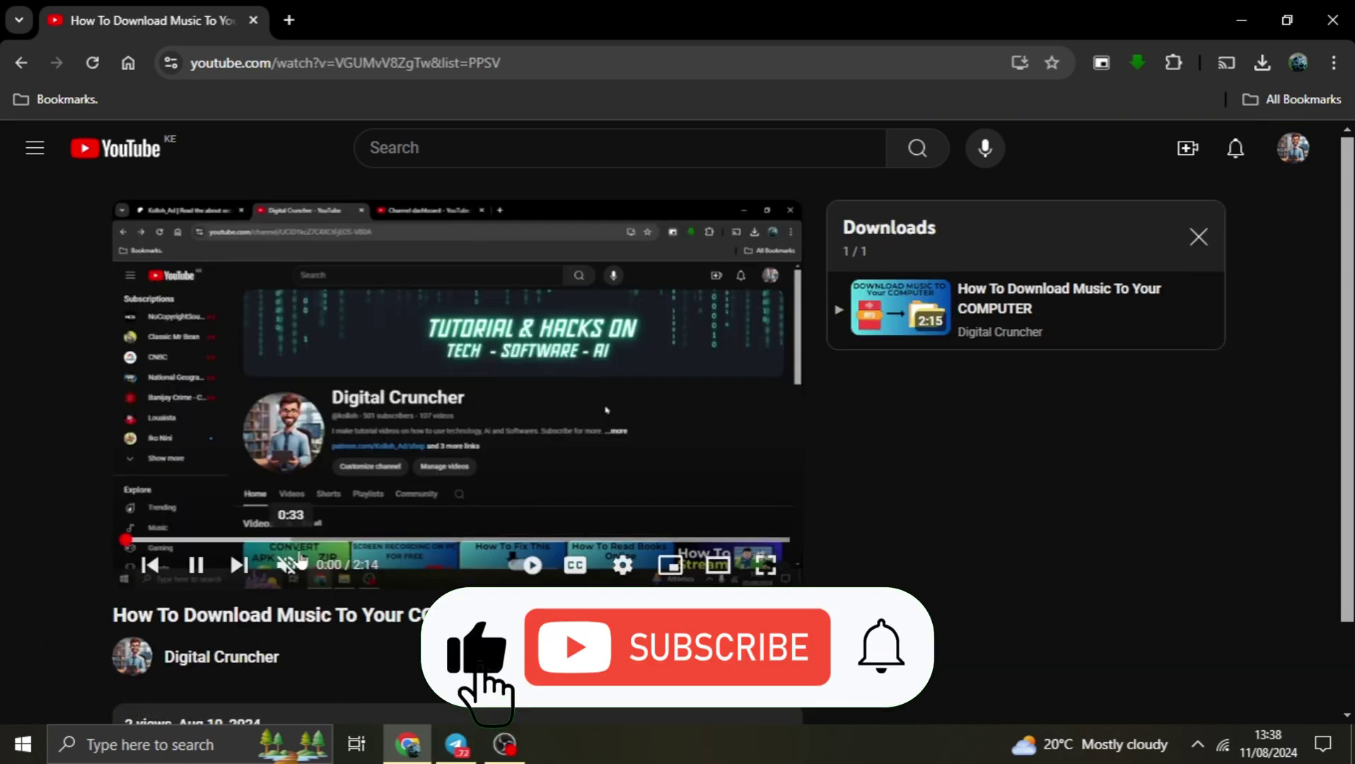
scroll(495, 481, "down", 2)
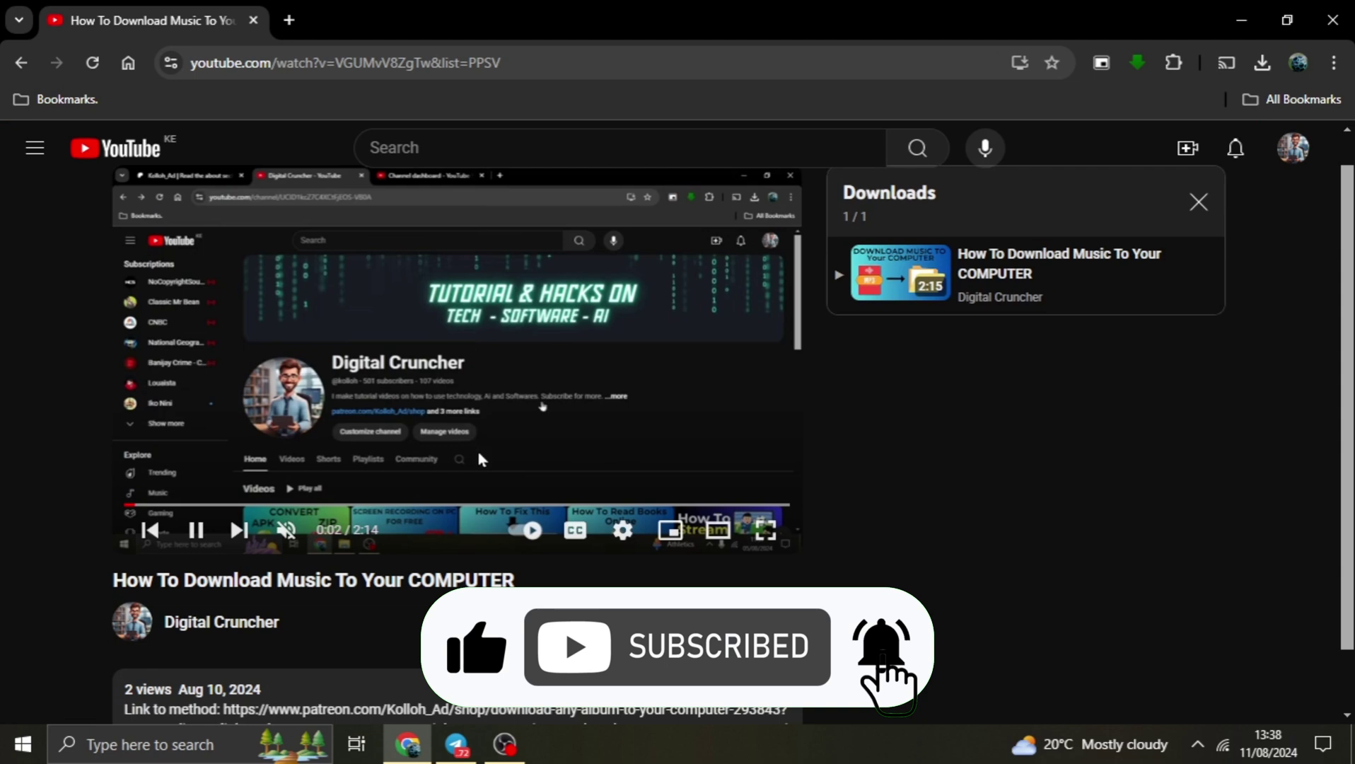
scroll(464, 494, "up", 2)
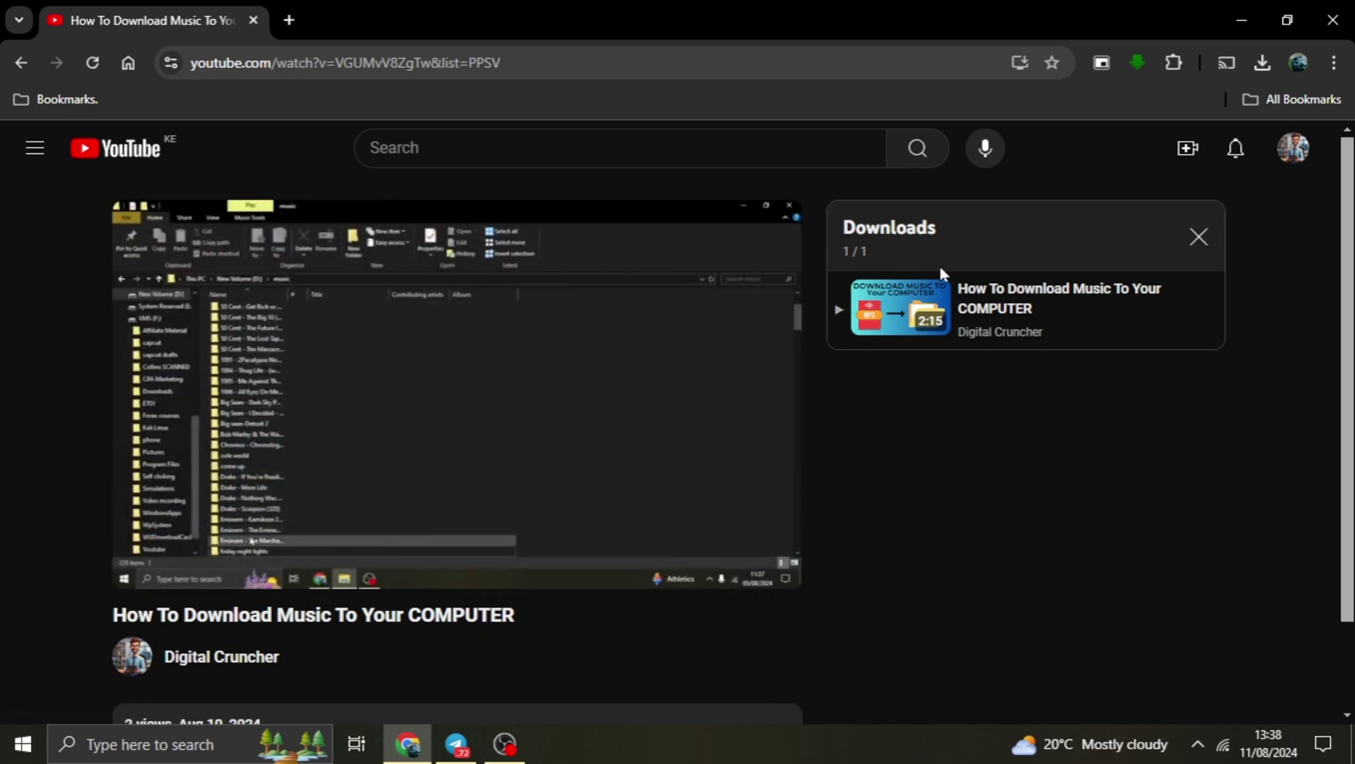
- Go to your channel via the account menu, close the miniplayer, and dismiss the Share options
left_click(1293, 149)
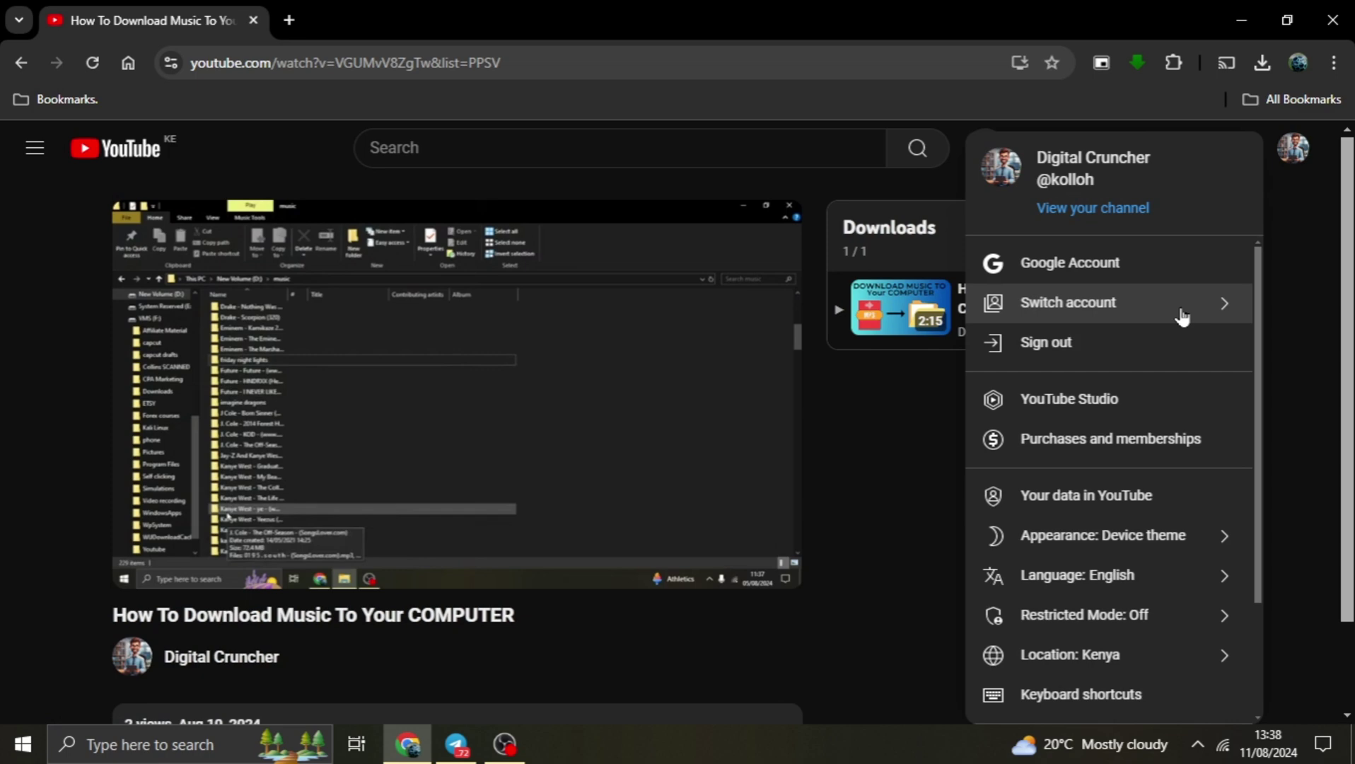
left_click(1104, 207)
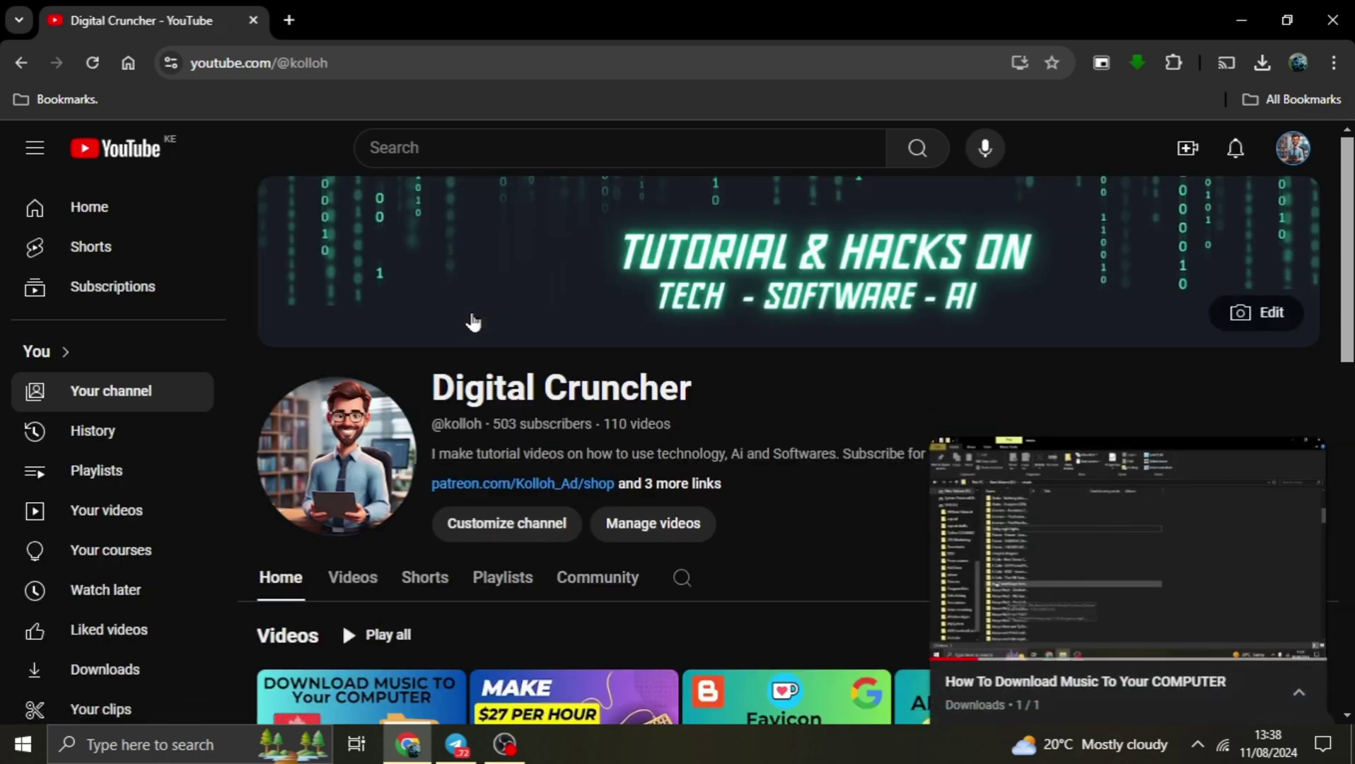
left_click(1309, 452)
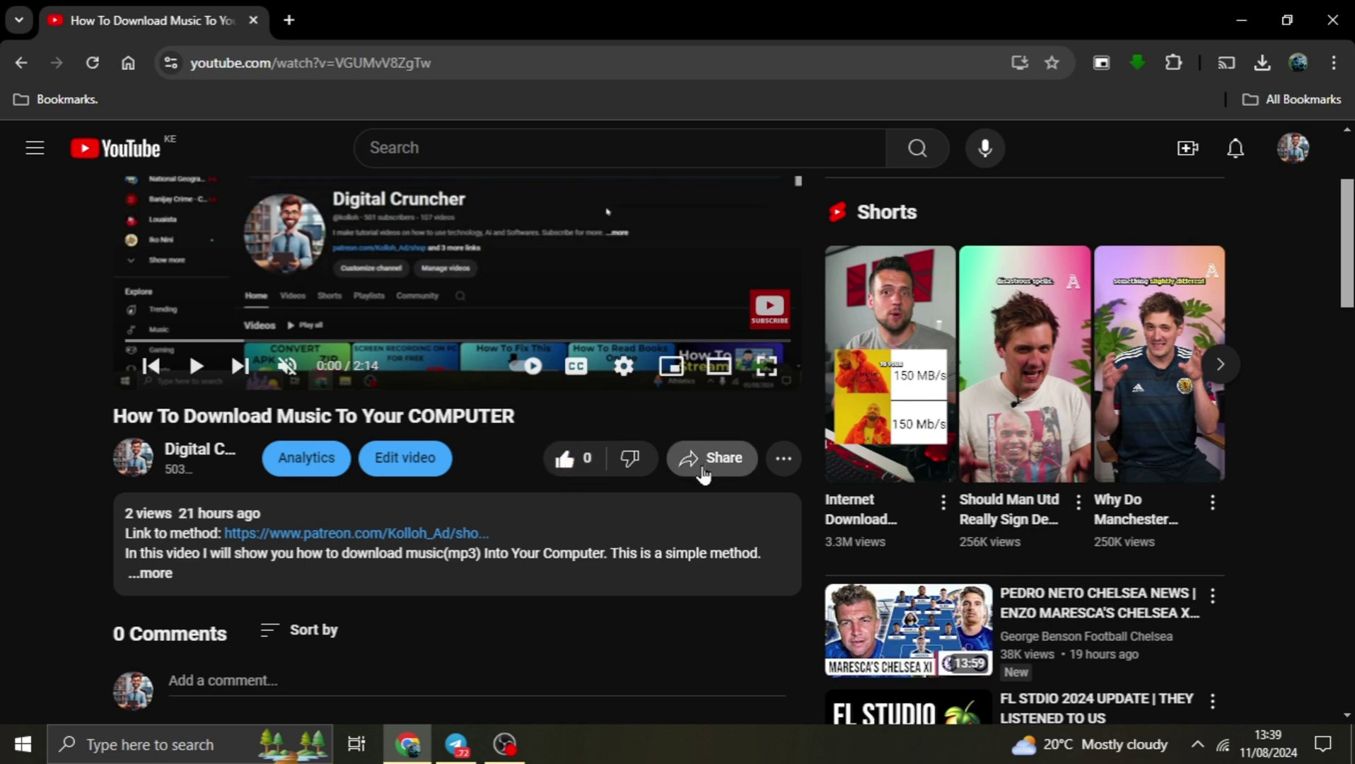
left_click(707, 461)
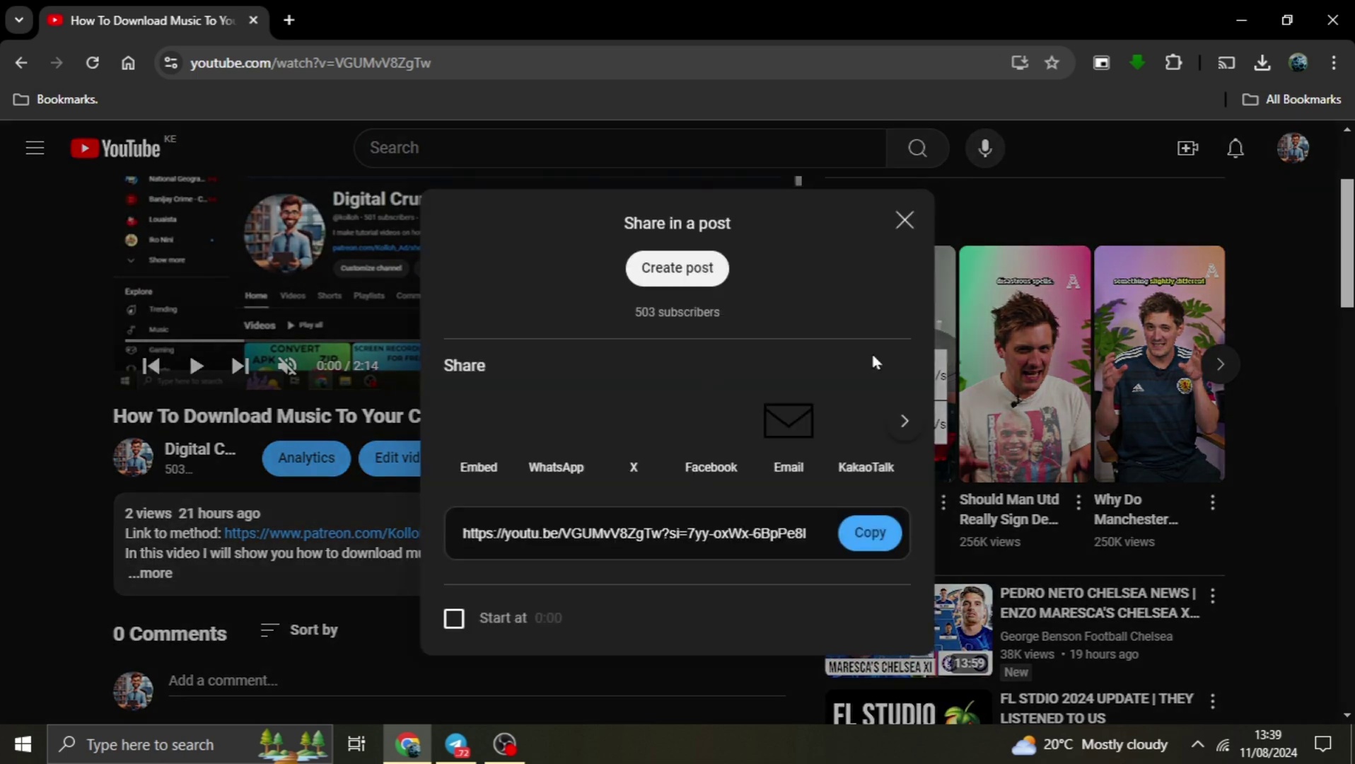
left_click(906, 220)
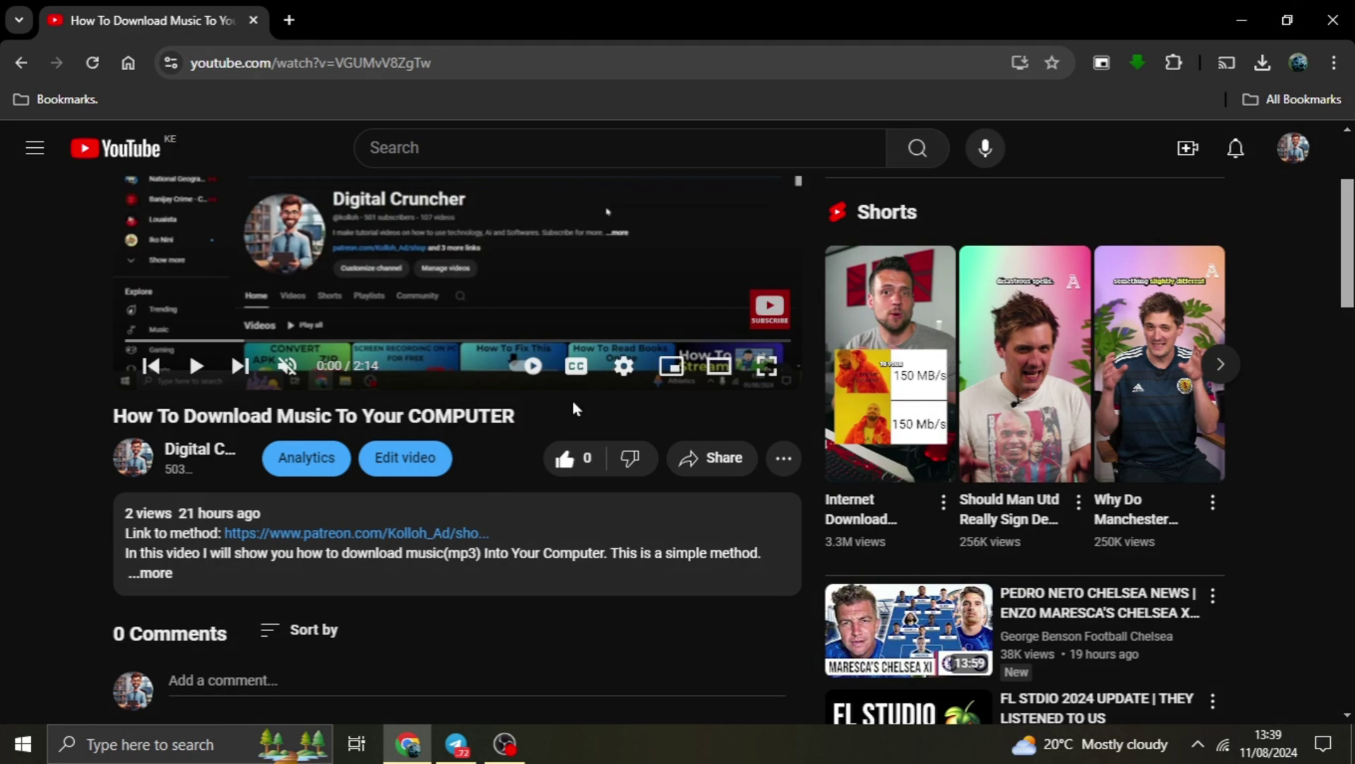
scroll(575, 409, "up", 3)
- Reopen your channel from the account menu and scroll down to the Awesome Channels section
left_click(1292, 168)
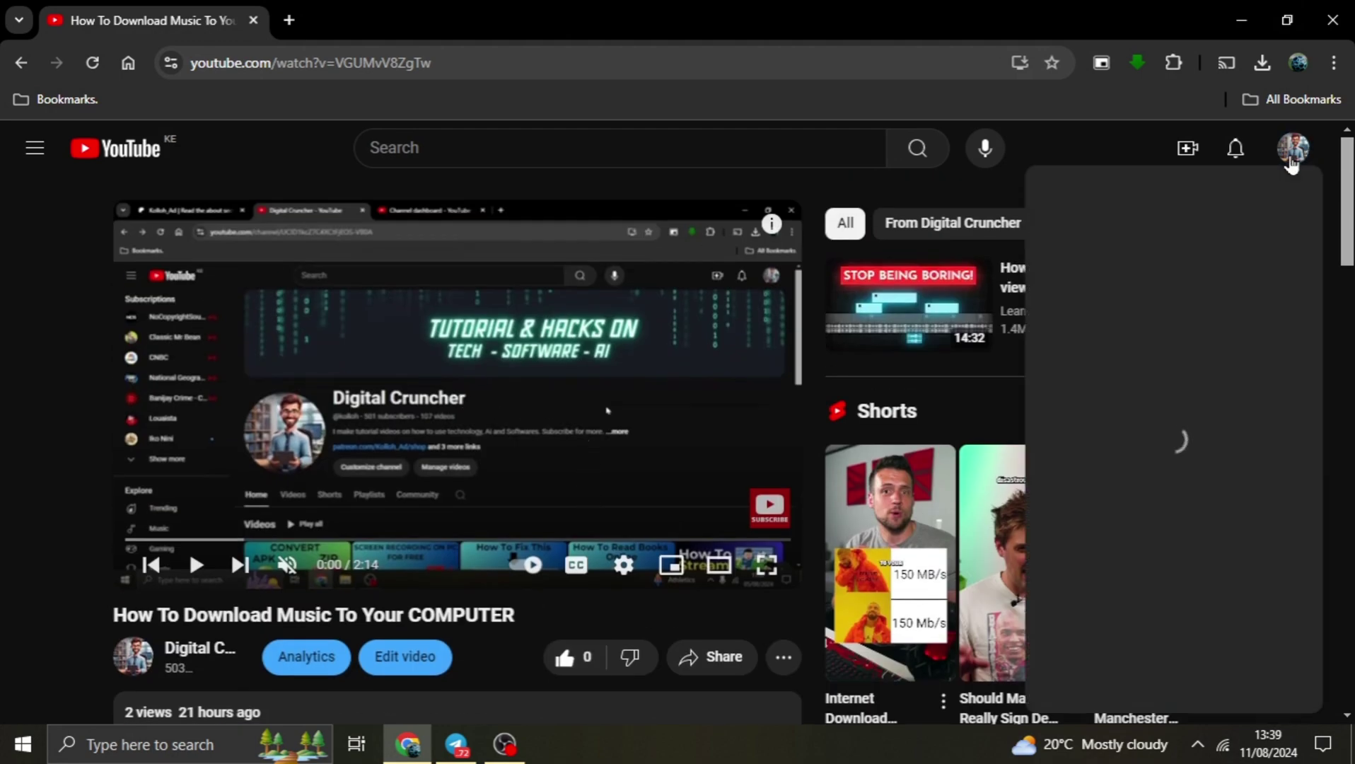
left_click(1070, 207)
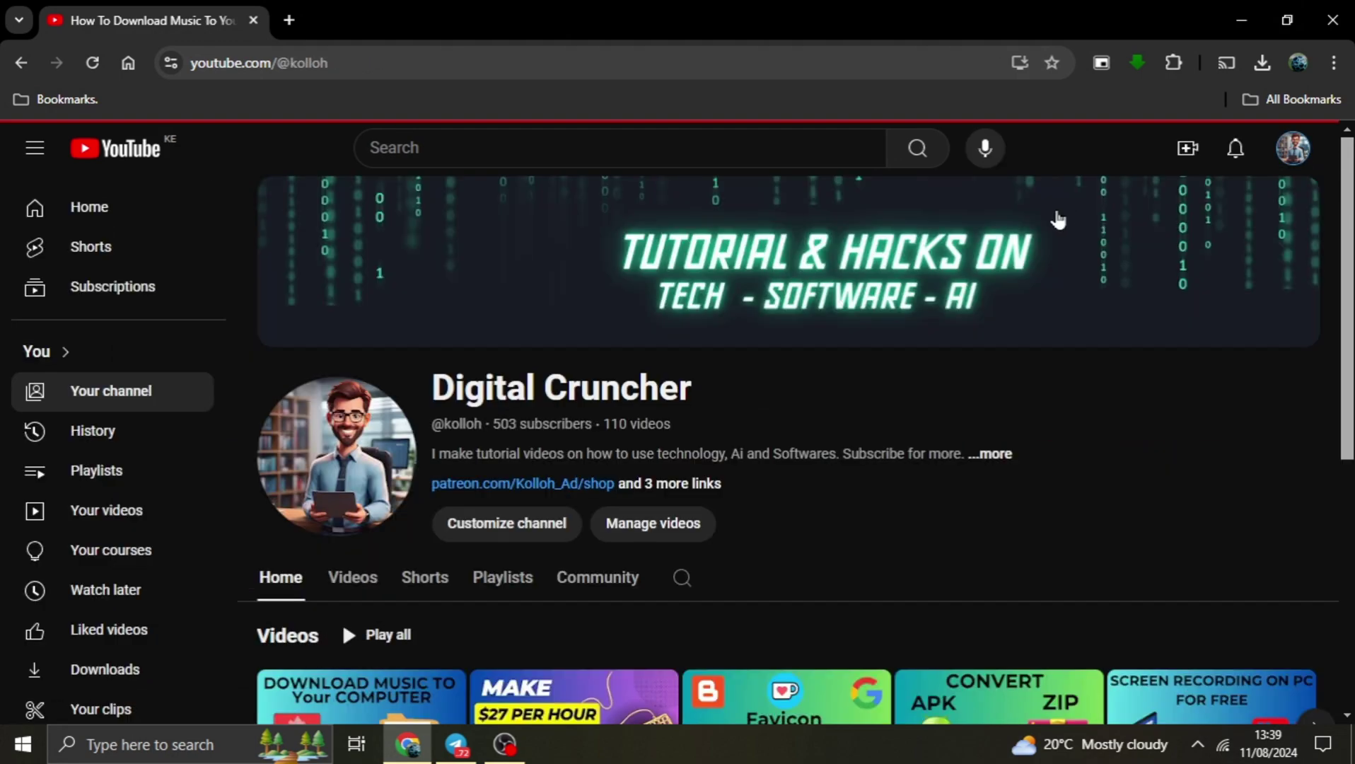
scroll(548, 456, "down", 5)
scroll(548, 456, "down", 1)
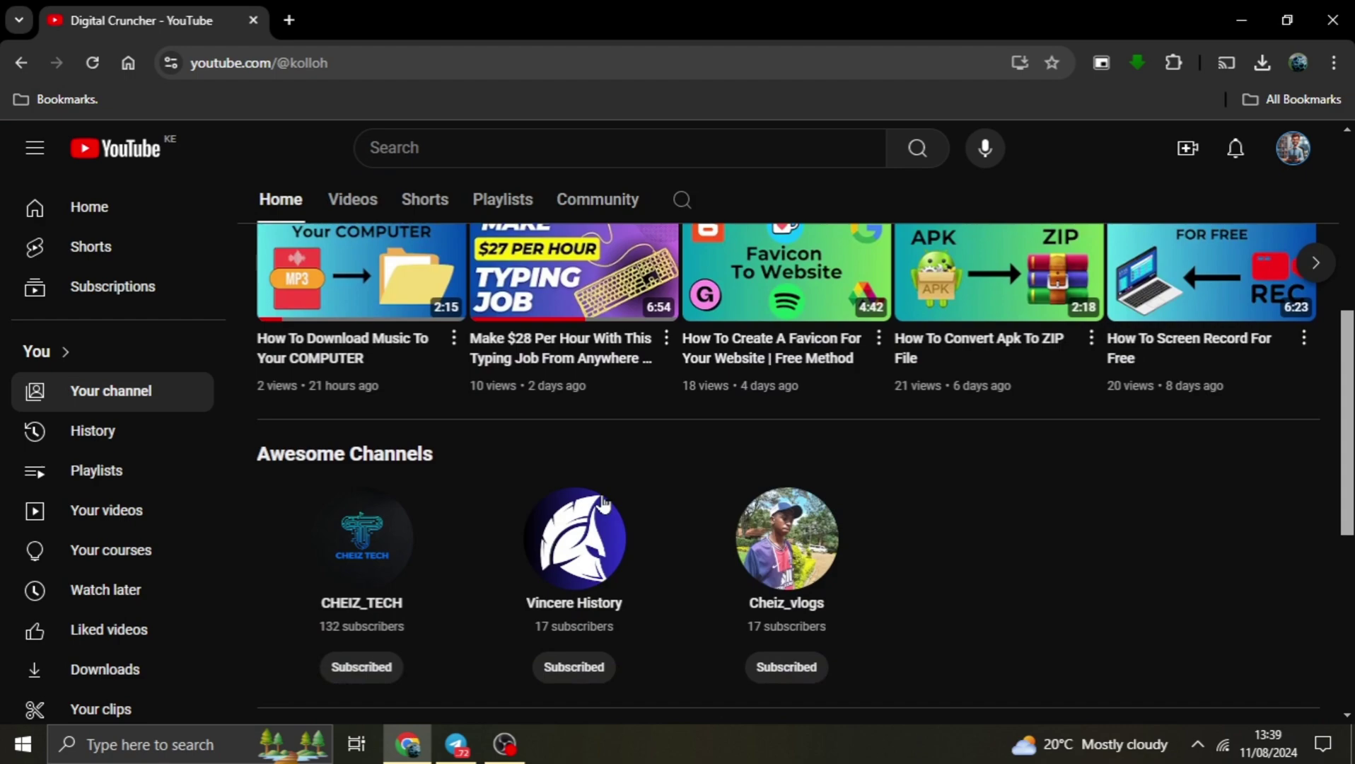